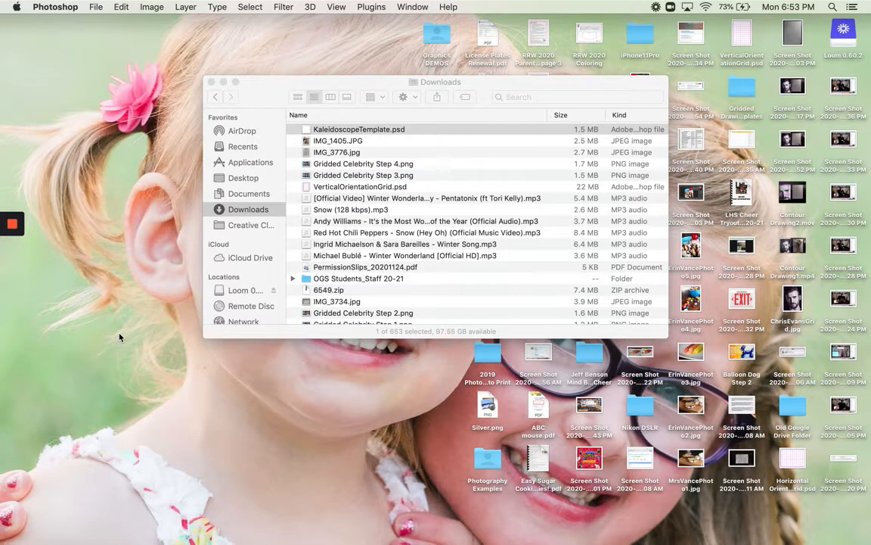
- Open KaleidoscopeTemplate.psd from Downloads in an enlarged window, and check the Shape 2 guide layer by hiding and reshowing it
double_click(318, 131)
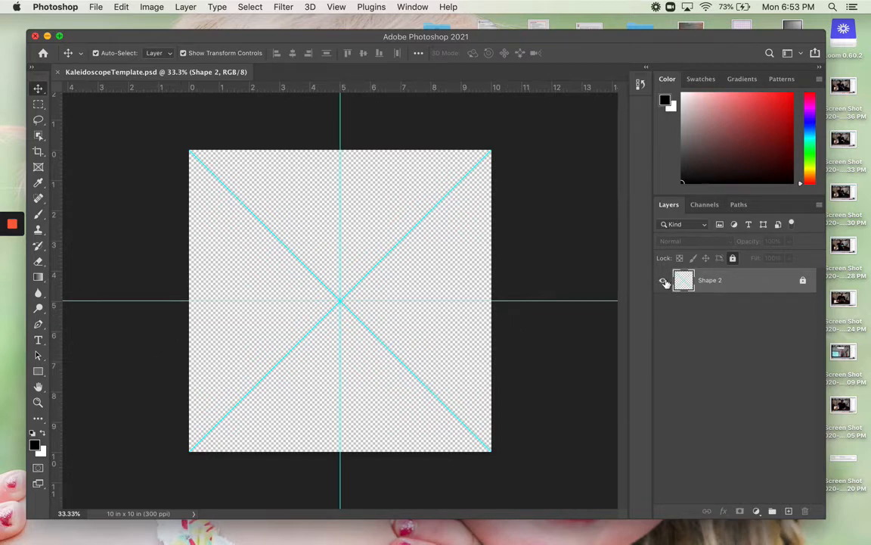
click(664, 281)
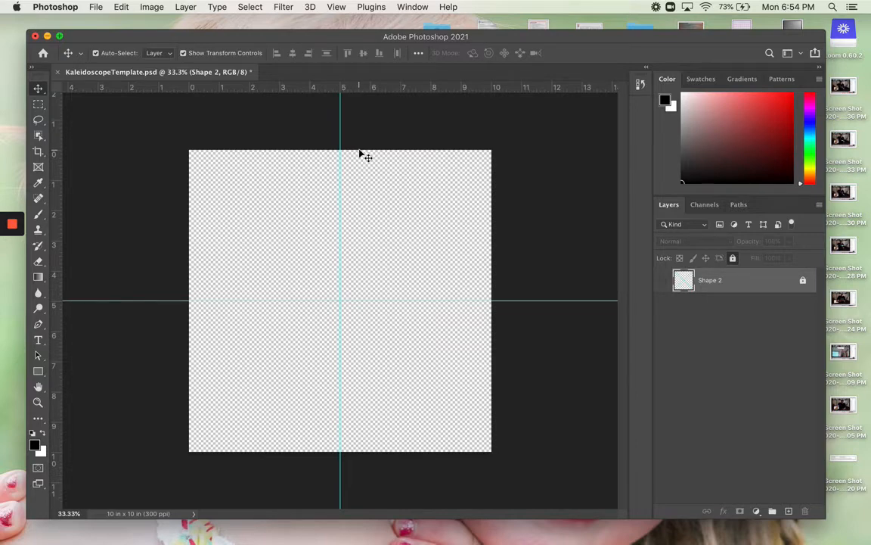
click(663, 281)
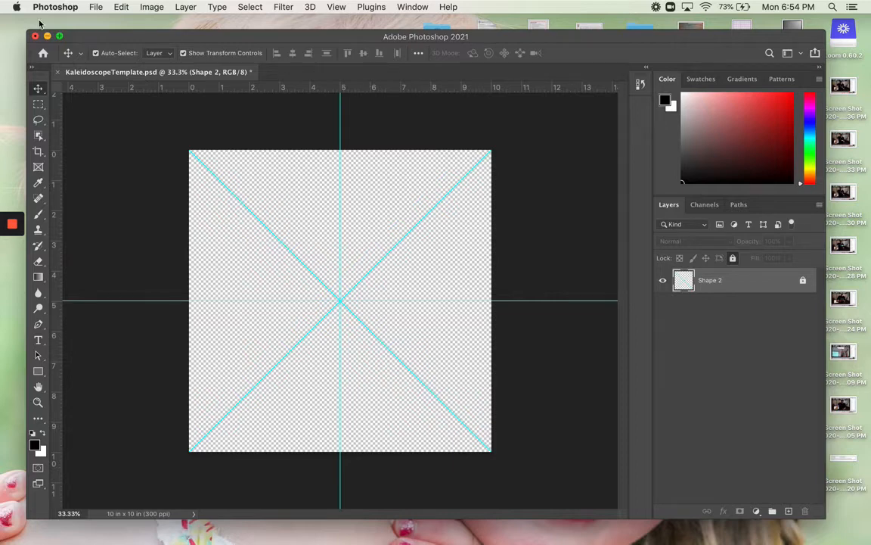
click(59, 35)
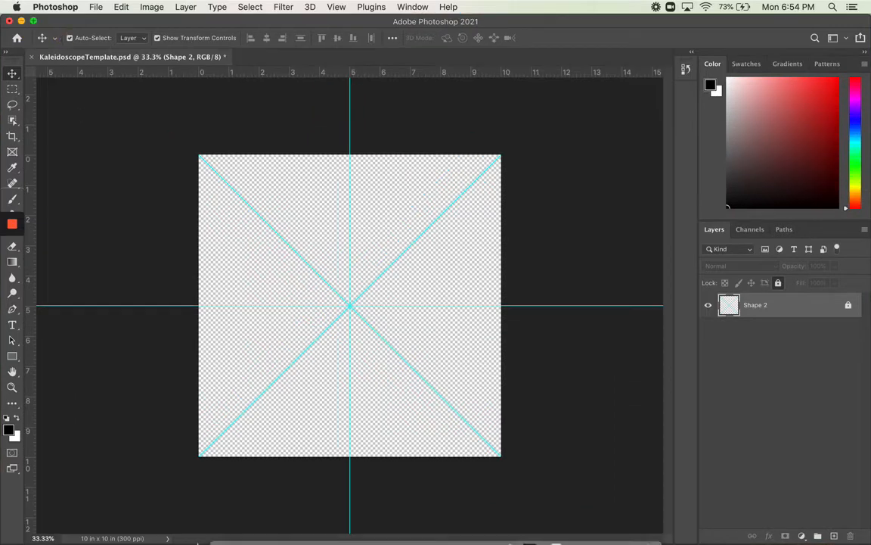
- Place IMG_1405.JPG from the Downloads folder onto the kaleidoscope template canvas
click(225, 529)
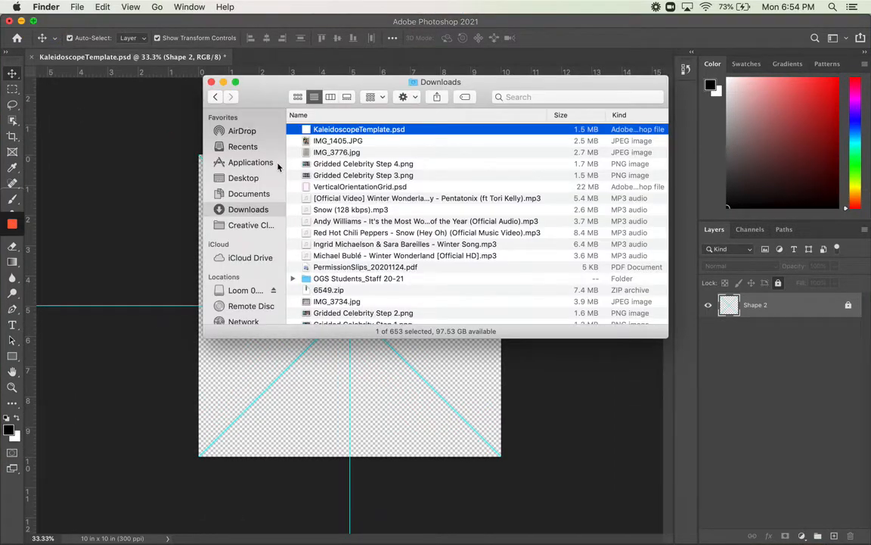
click(314, 140)
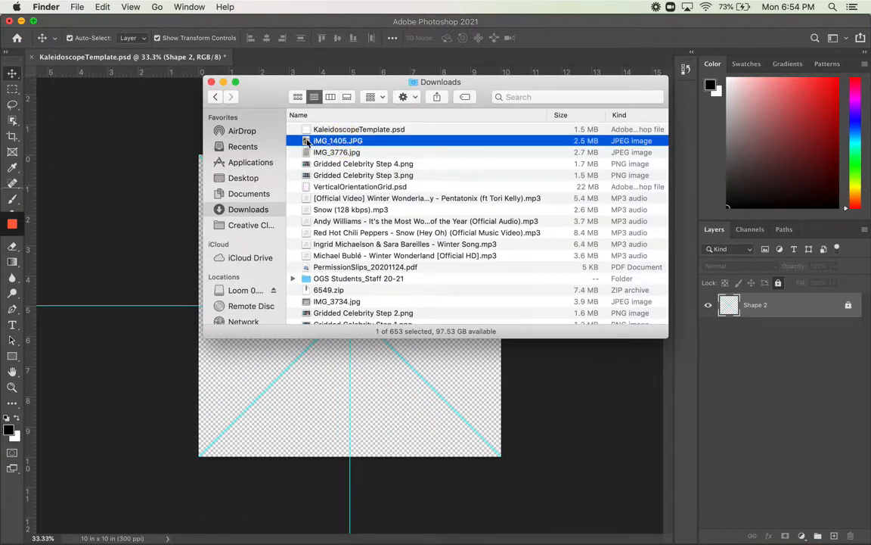
drag(306, 142, 218, 384)
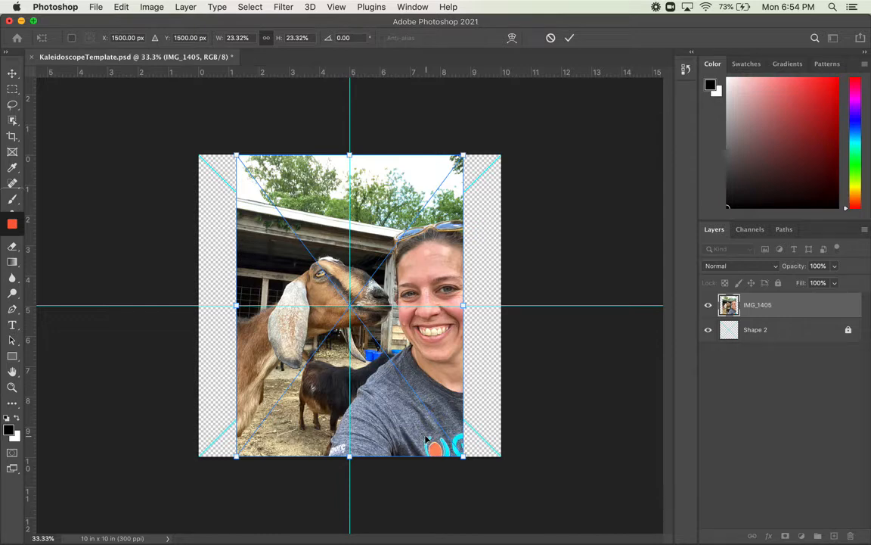
- Rotate the placed photo about 37° and position it across the upper half of the canvas, applying the transform
drag(389, 418, 249, 412)
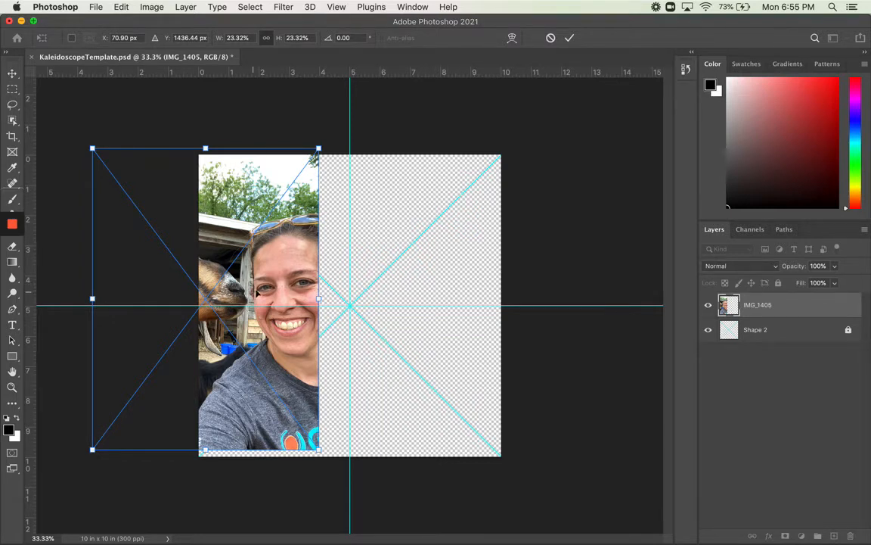
drag(264, 281, 455, 248)
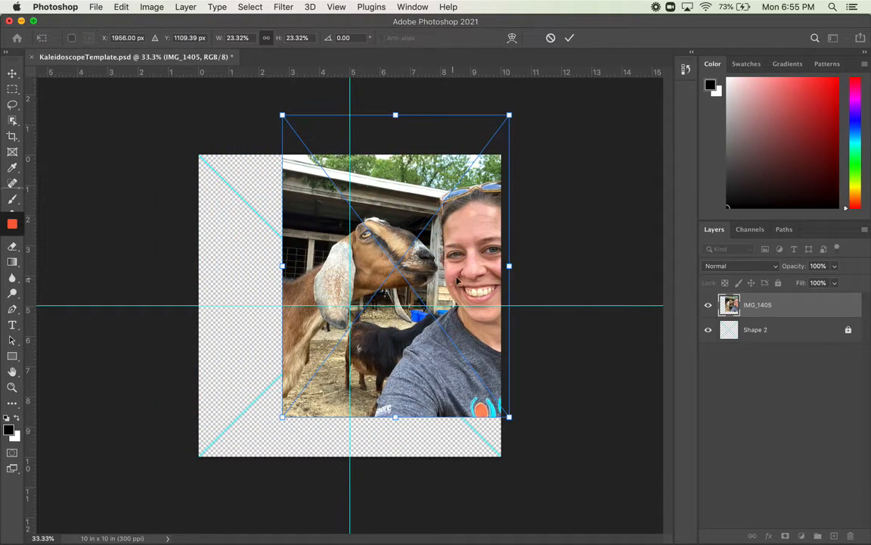
drag(519, 102, 582, 217)
drag(481, 281, 444, 202)
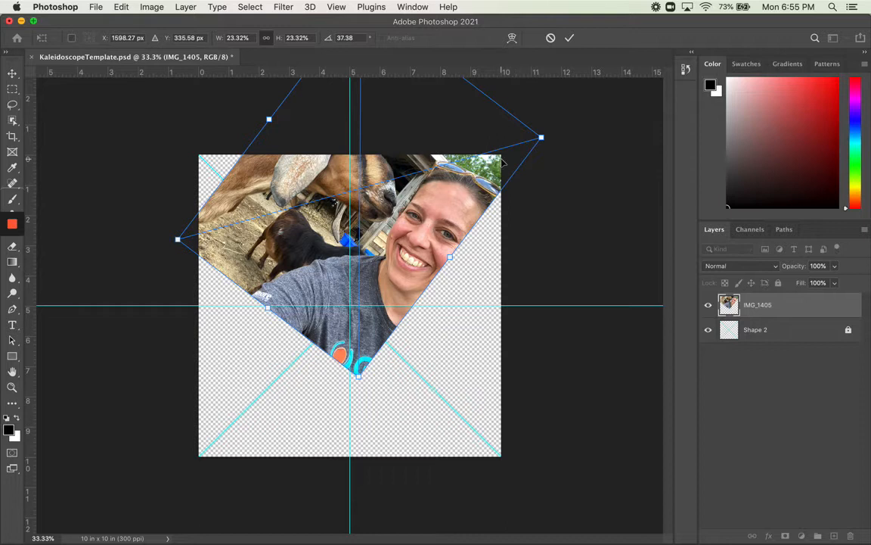
click(570, 37)
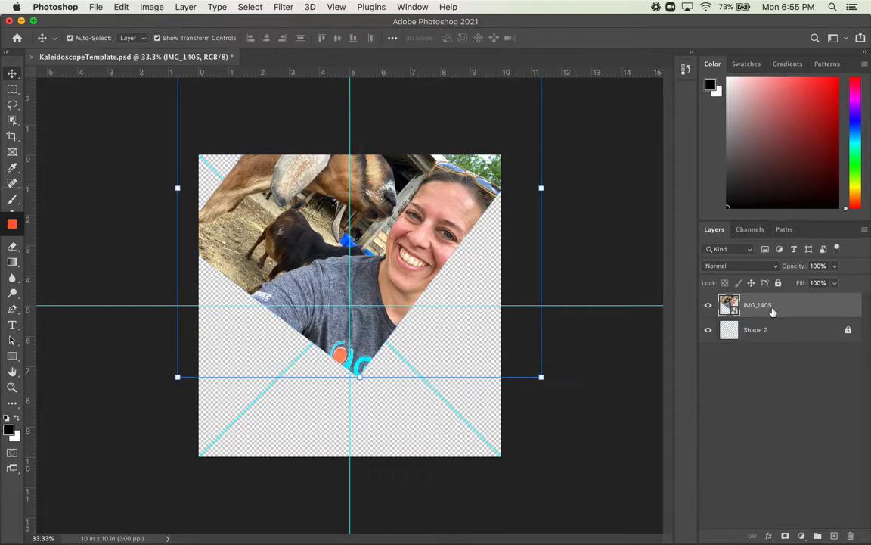
- Reorder the layers so IMG_1405 sits beneath the Shape 2 guide lines, keeping IMG_1405 selected
drag(800, 312, 797, 341)
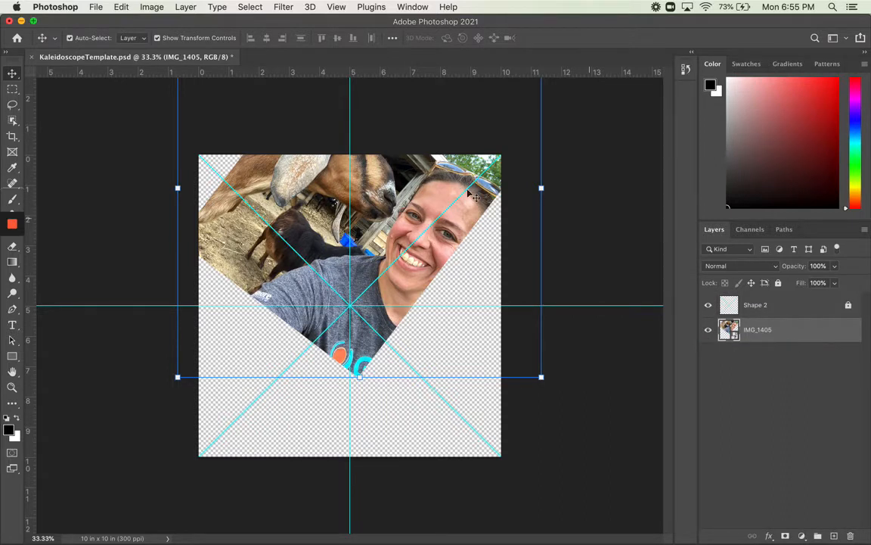
click(748, 326)
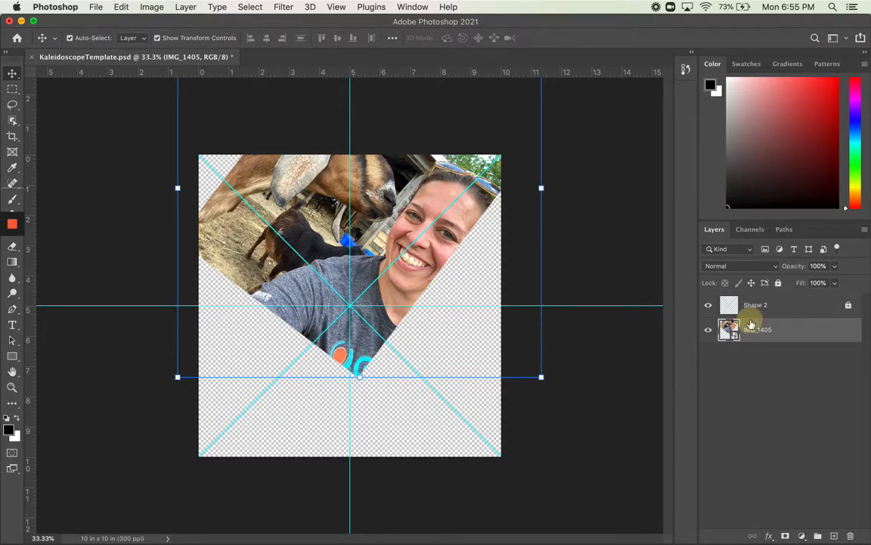
click(759, 326)
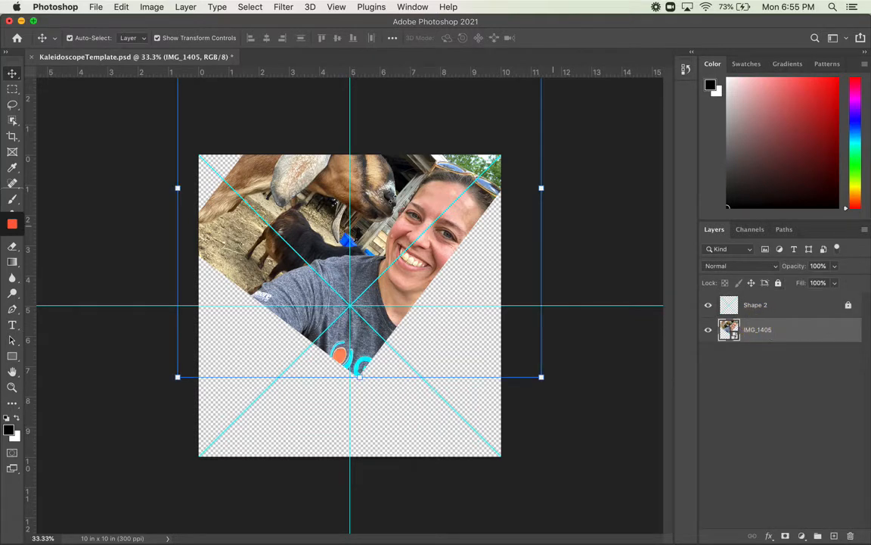
- Reposition the photo over the upper guide triangles, scaling it to about 19.3% and rotating it to about 38°
drag(352, 165, 383, 282)
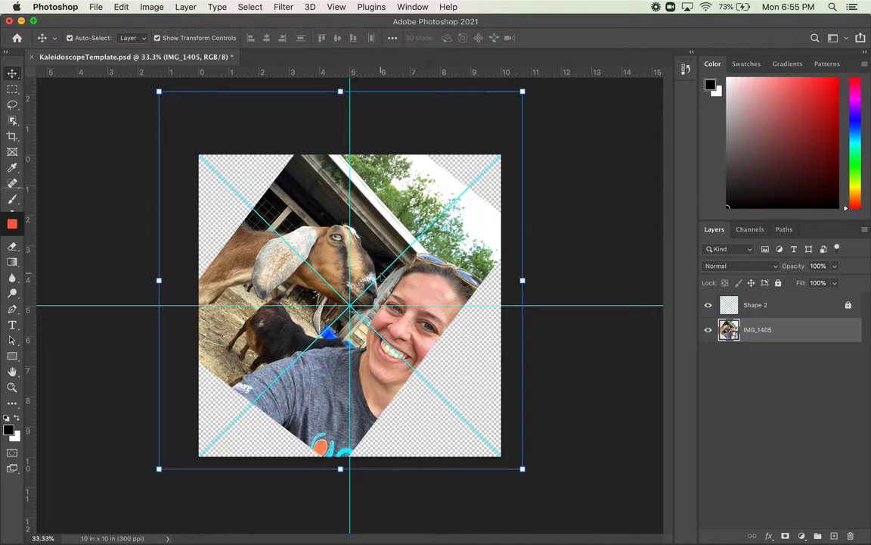
drag(371, 258, 399, 198)
drag(535, 405, 527, 393)
drag(363, 411, 382, 356)
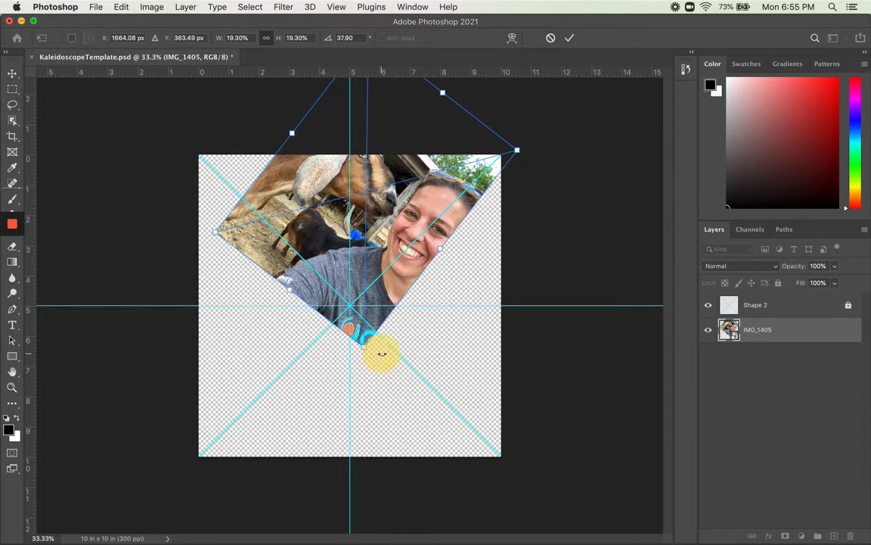
- Shrink the photo to about 15% and move it so its lower edge meets the canvas centre
drag(216, 233, 228, 227)
mouse_move(448, 248)
mouse_down()
mouse_move(463, 259)
mouse_move(437, 238)
mouse_move(512, 293)
mouse_move(478, 277)
mouse_move(436, 236)
mouse_move(477, 282)
mouse_move(437, 242)
mouse_move(434, 253)
mouse_up()
mouse_move(301, 133)
mouse_down()
mouse_move(286, 125)
mouse_move(301, 138)
mouse_up()
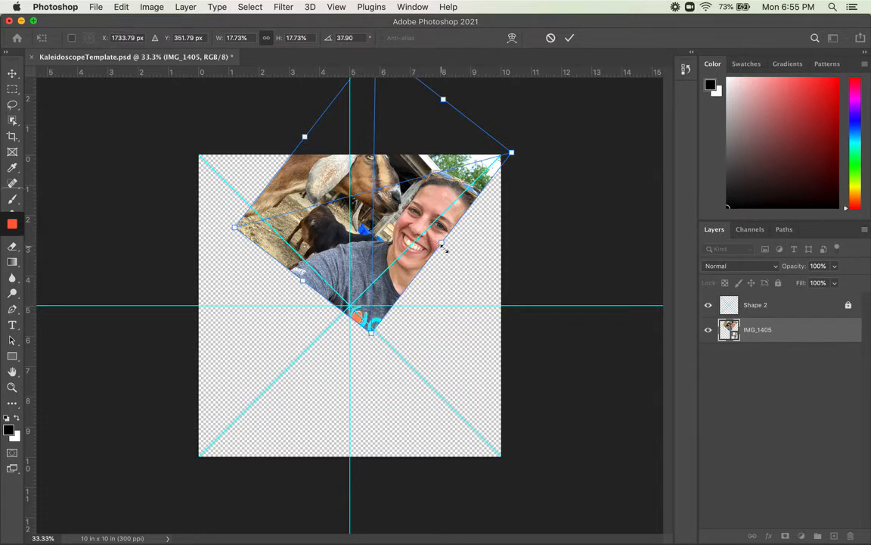
drag(511, 152, 507, 152)
drag(235, 226, 276, 224)
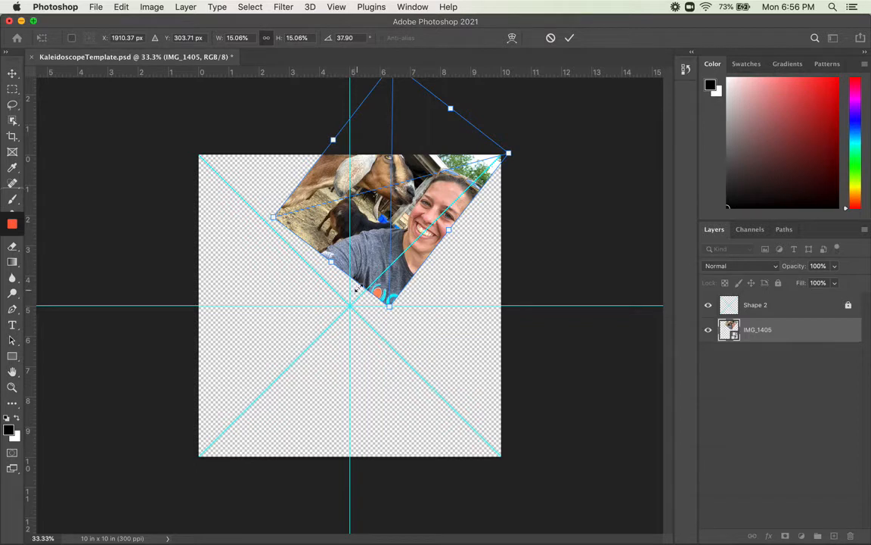
drag(375, 241, 371, 265)
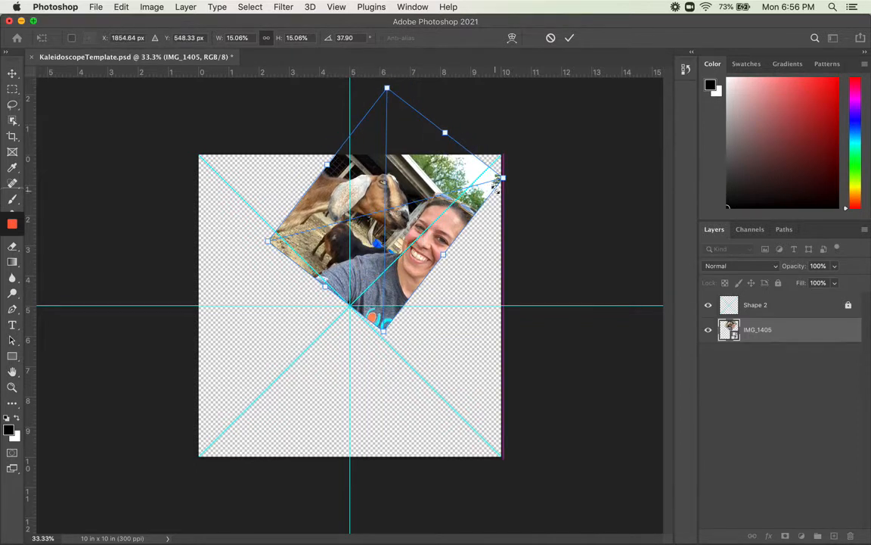
- Enlarge the photo to about 19% and rotate it to about 28°, keeping the face over the upper-right diagonal guide
drag(502, 179, 527, 141)
drag(444, 255, 415, 242)
drag(484, 135, 523, 129)
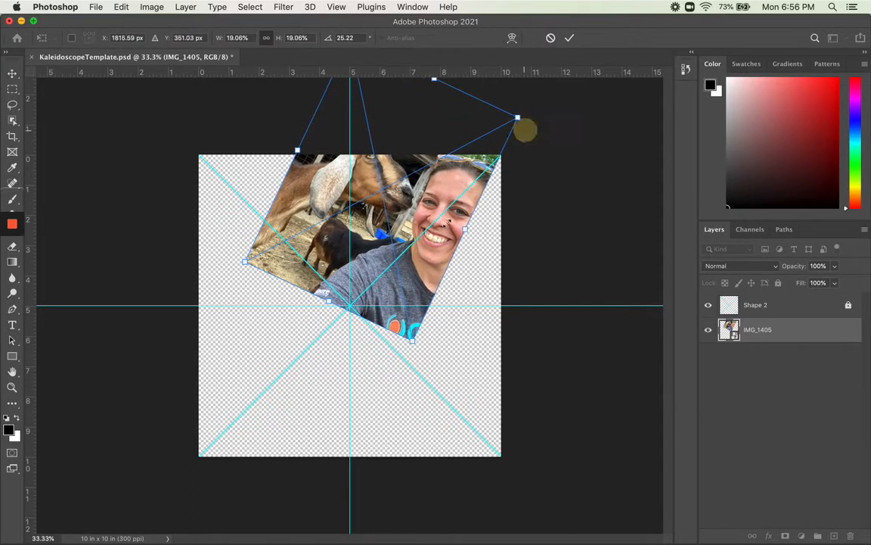
mouse_move(448, 238)
mouse_down()
mouse_move(439, 240)
mouse_move(447, 236)
mouse_up()
drag(531, 98, 536, 104)
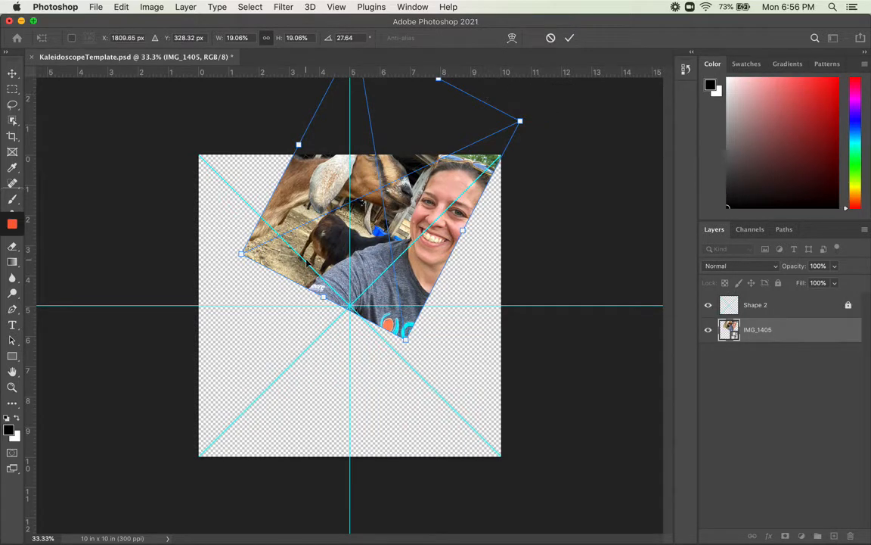
- Scale the photo to about 18.7%, rotate it to about 42°, and centre the face on the upper-right diagonal guide
drag(241, 252, 248, 253)
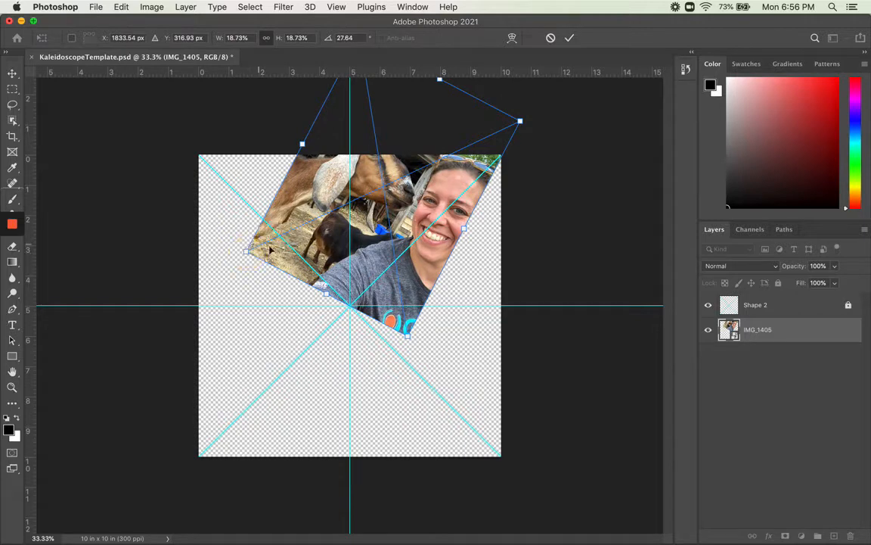
drag(371, 237, 376, 242)
drag(542, 127, 543, 170)
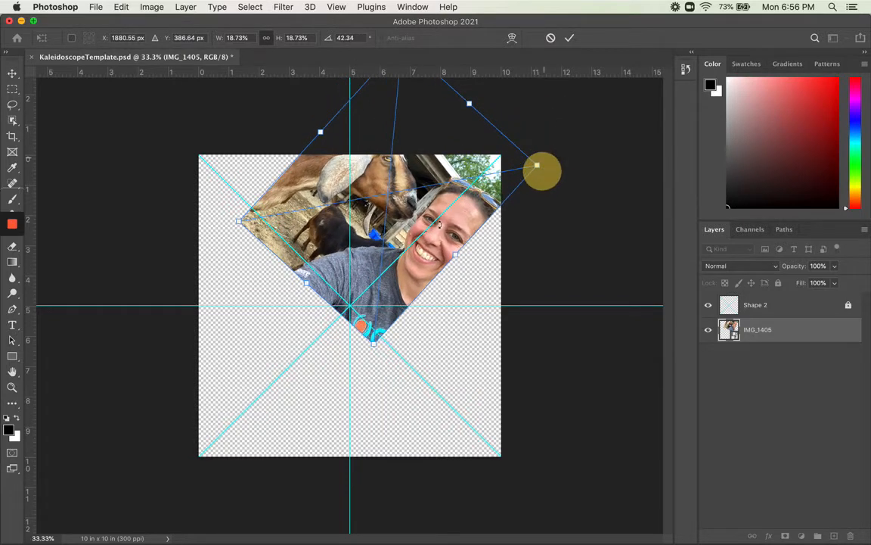
drag(417, 264, 402, 252)
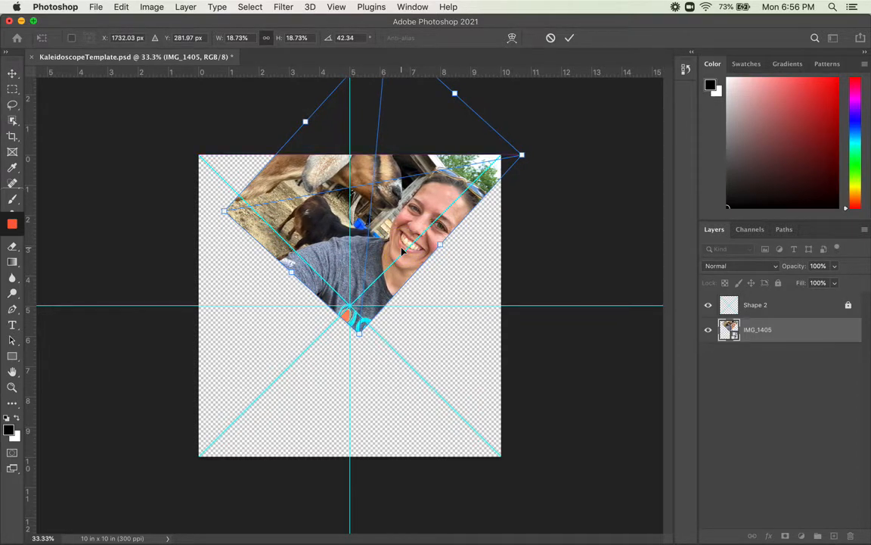
click(412, 220)
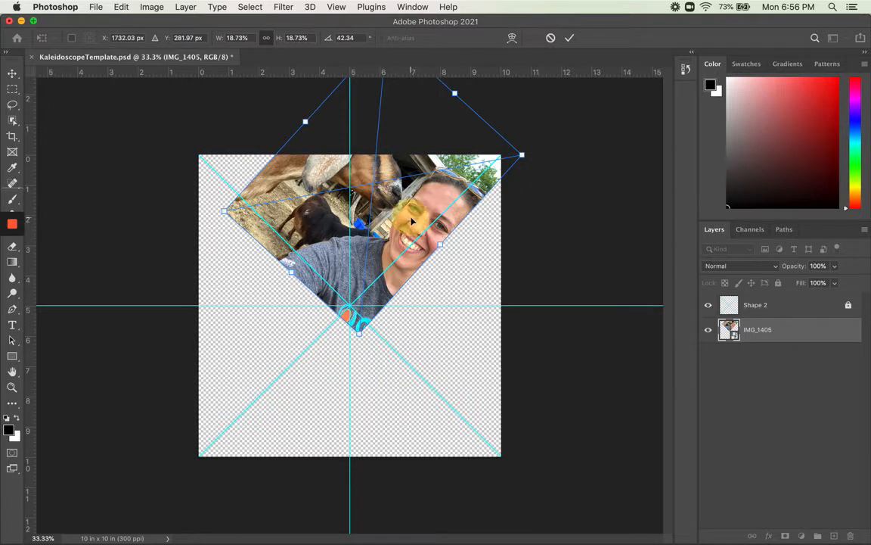
drag(409, 221, 401, 222)
drag(409, 225, 410, 228)
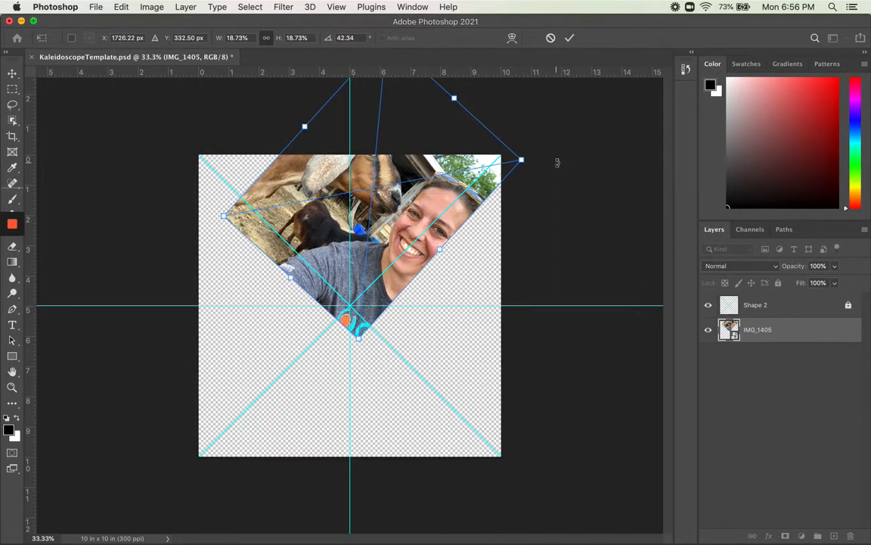
- Scale the photo to about 17.8%, rotate it to about 39°, and apply the transform
key(super+minus)
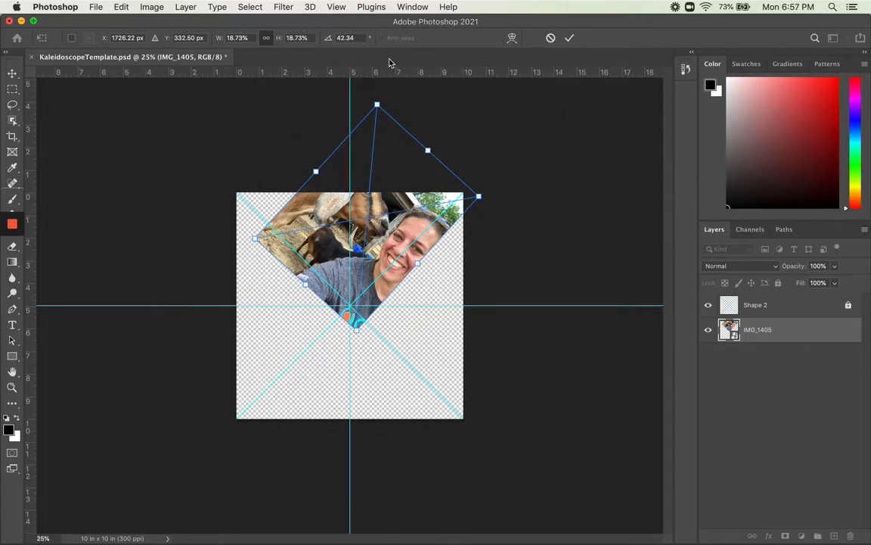
drag(376, 105, 376, 115)
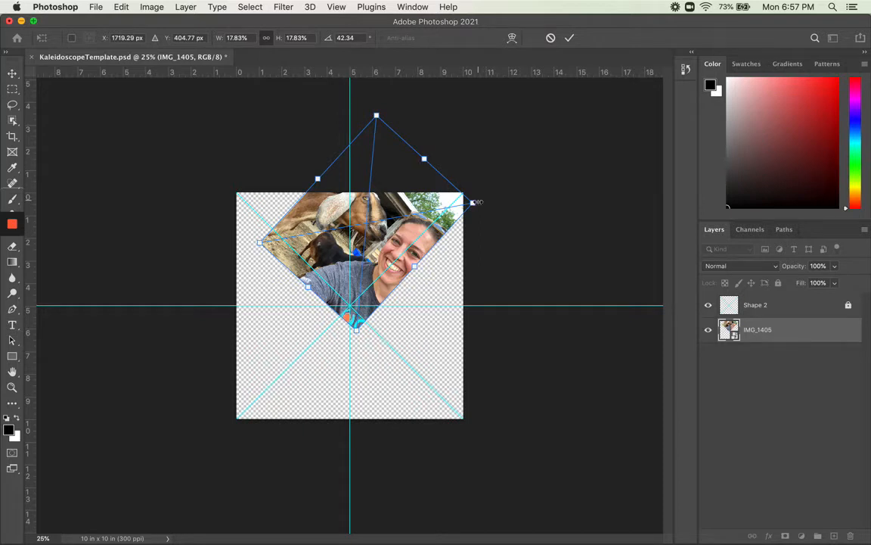
drag(489, 204, 488, 197)
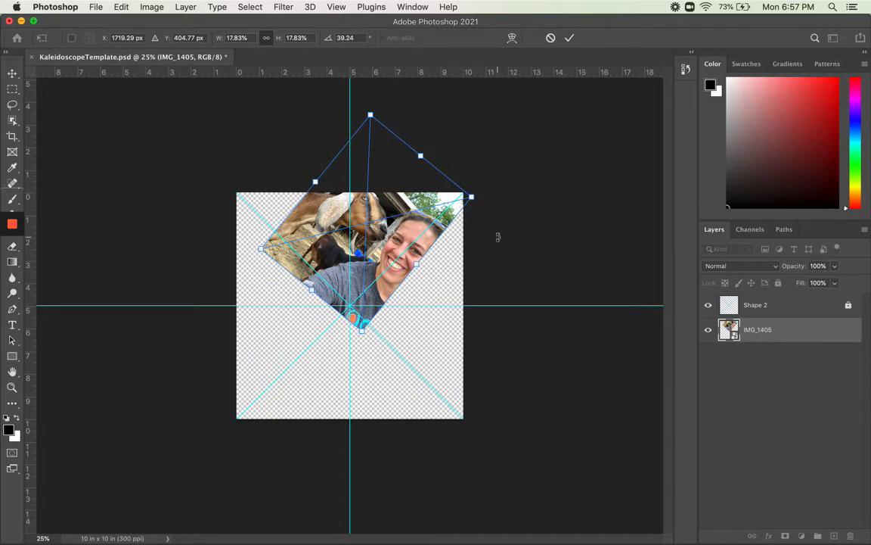
key(Return)
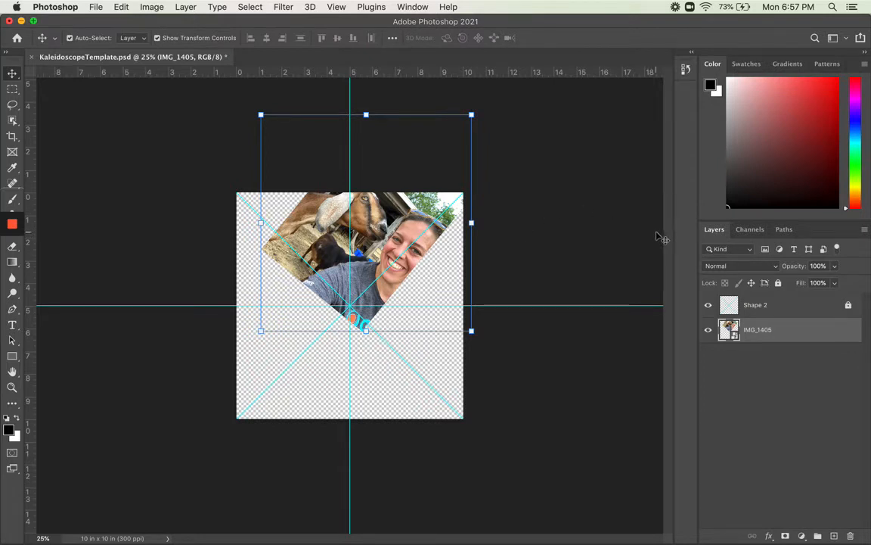
right_click(772, 337)
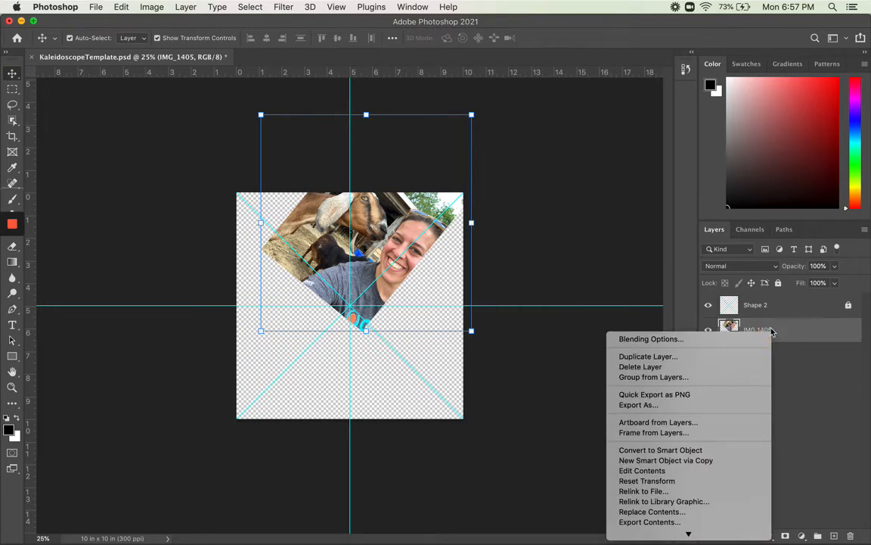
click(807, 334)
double_click(840, 331)
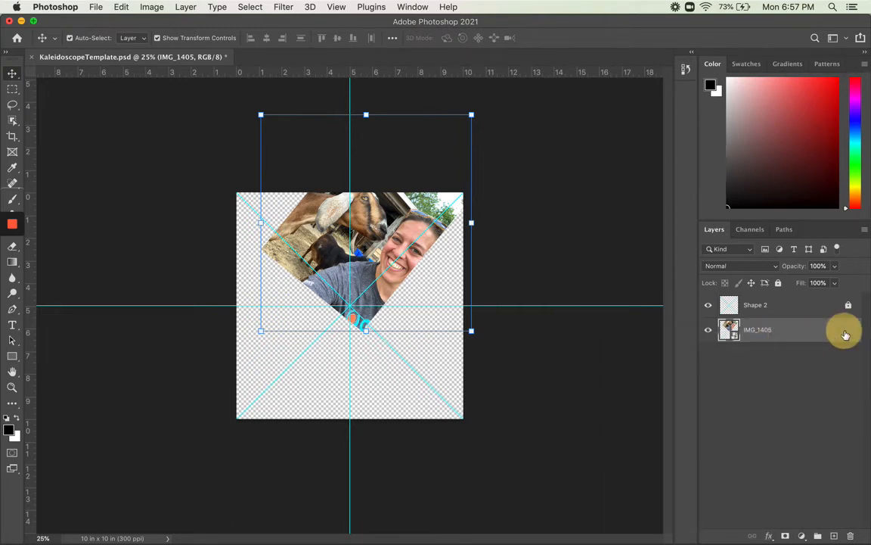
click(627, 175)
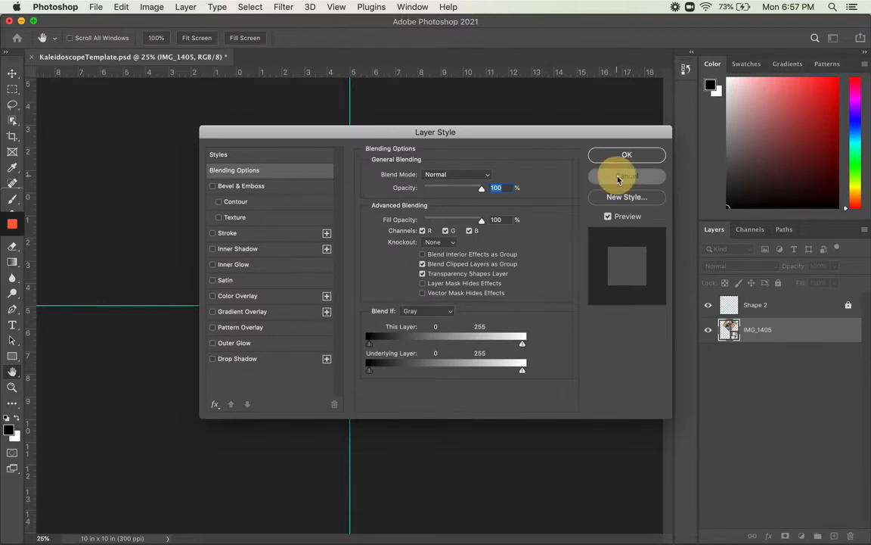
- Rasterize the IMG_1405 layer
right_click(796, 329)
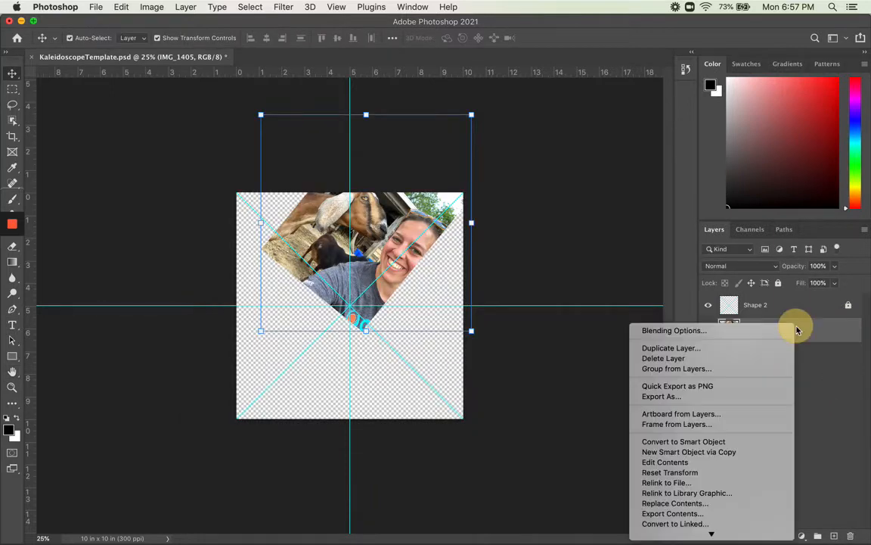
scroll(751, 468, down, 5)
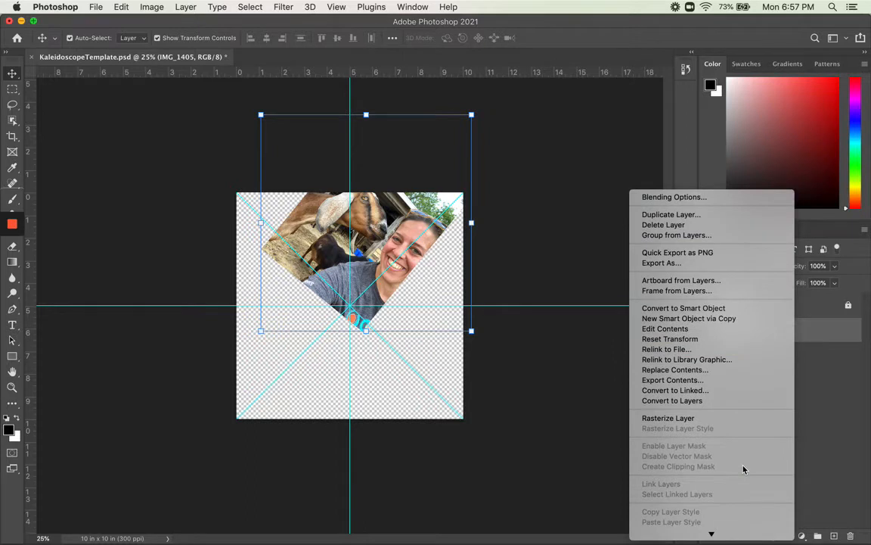
click(699, 418)
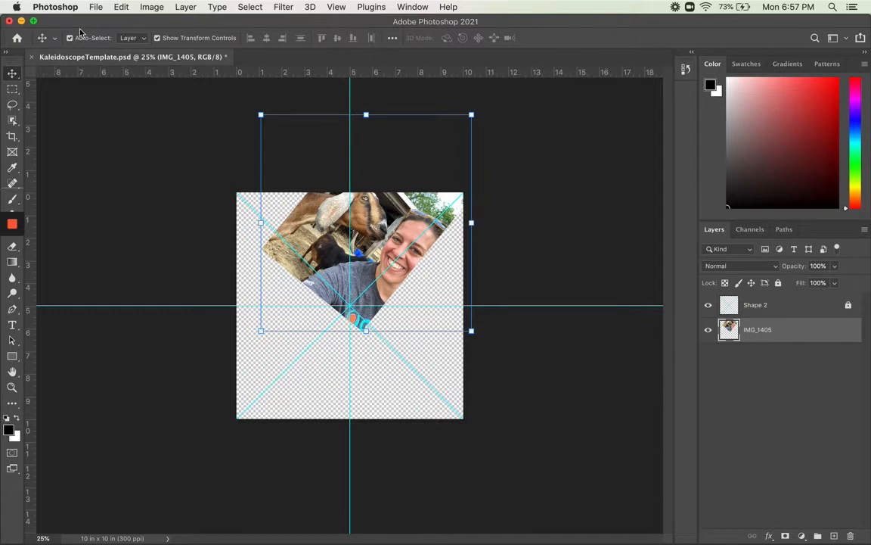
- Select the wedge between the vertical centre guide and the upper-right diagonal with the Polygonal Lasso, extending past the canvas's upper edge
click(12, 105)
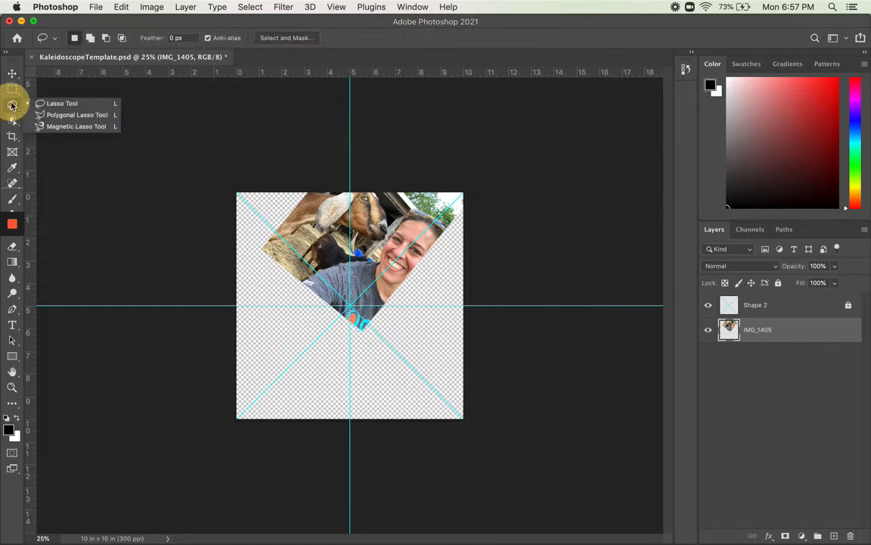
click(73, 117)
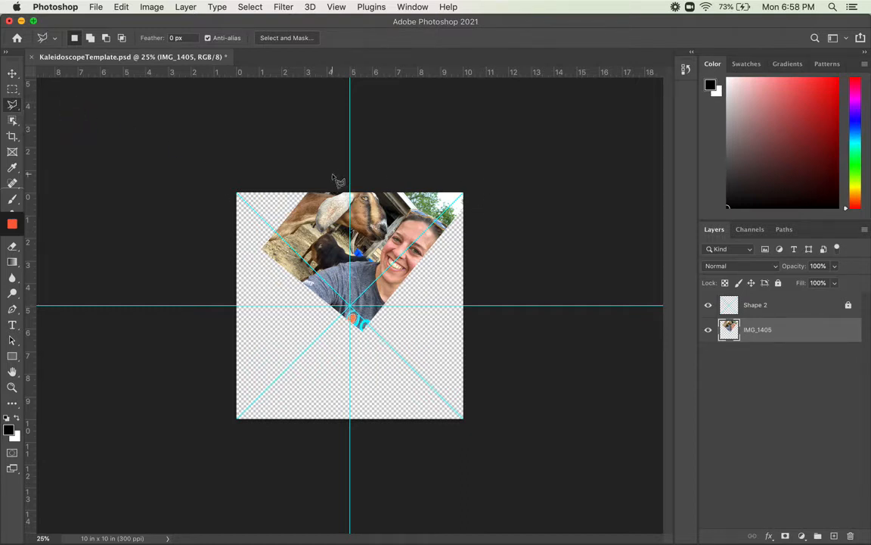
key(super+equal)
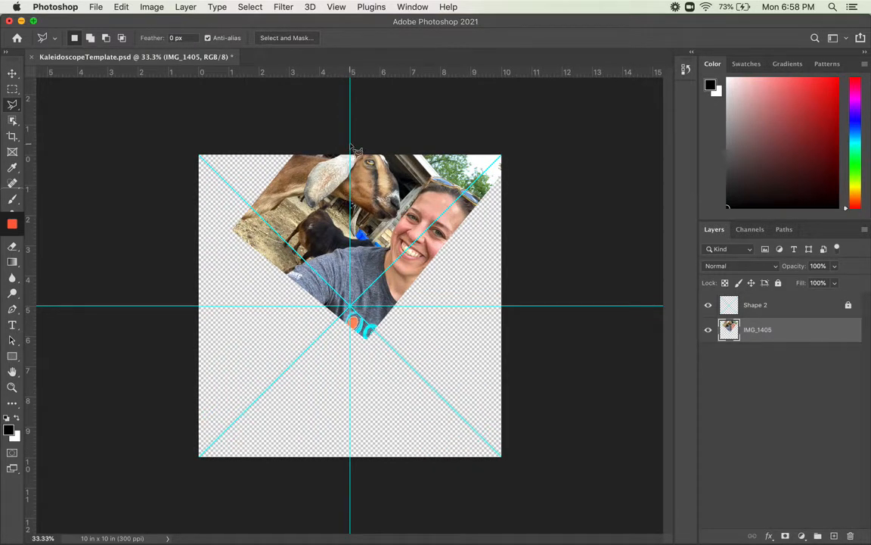
click(350, 98)
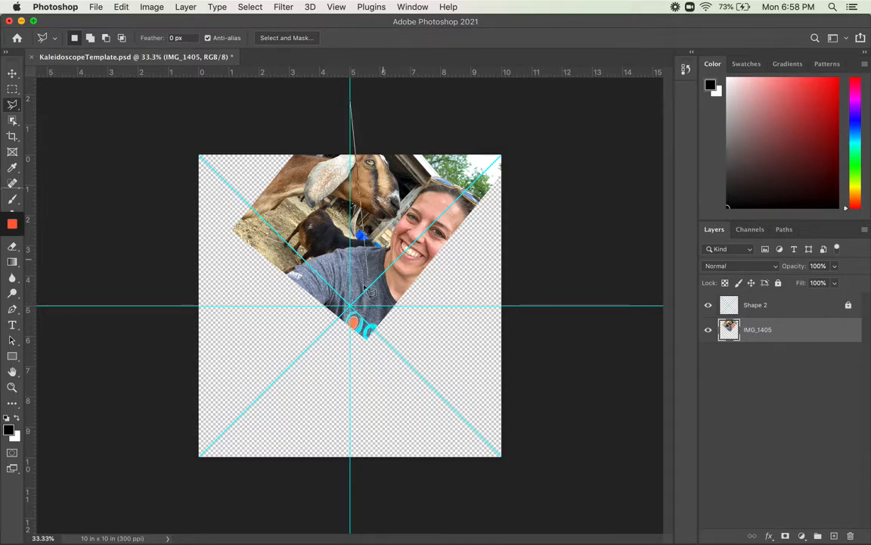
click(351, 308)
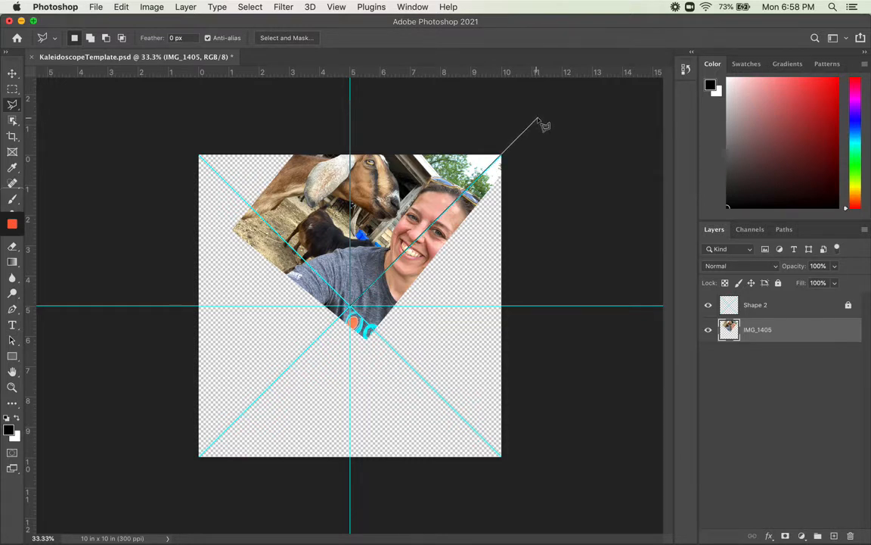
click(539, 119)
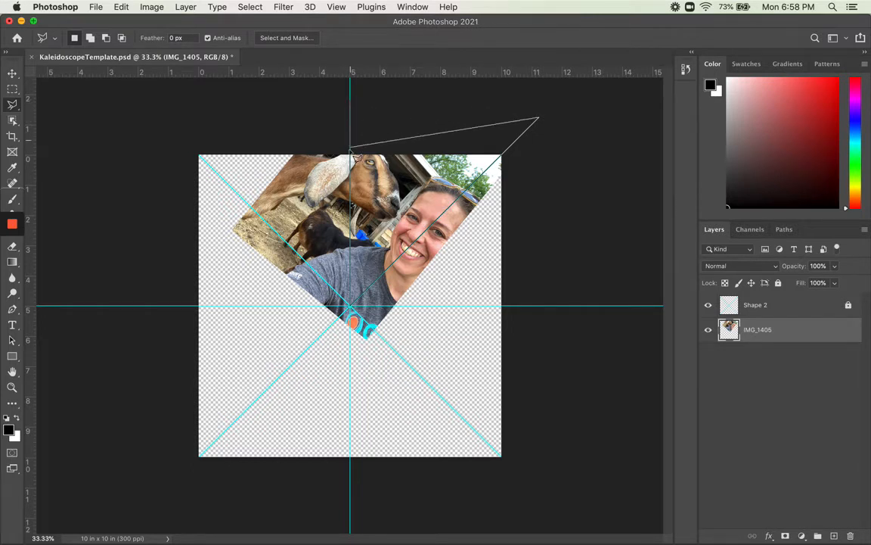
click(352, 102)
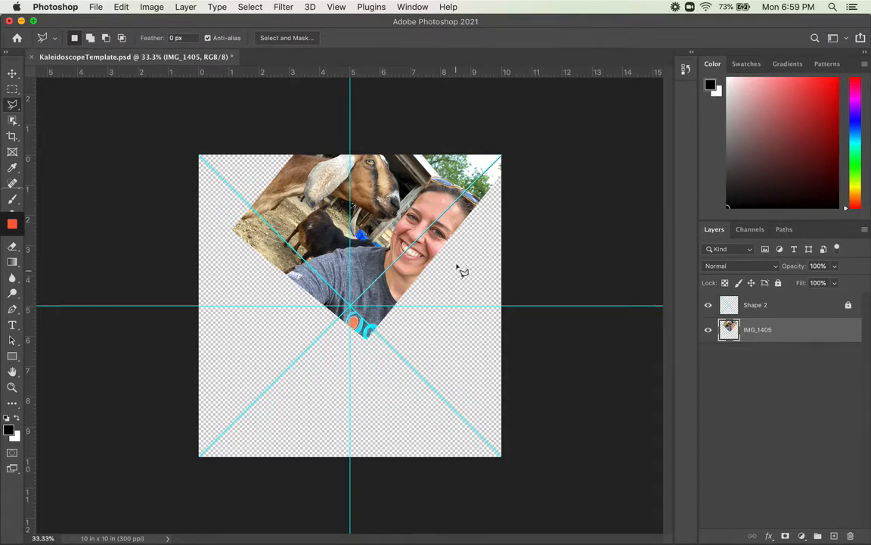
- Invert the wedge selection and clear all of the photo outside the wedge
key(Delete)
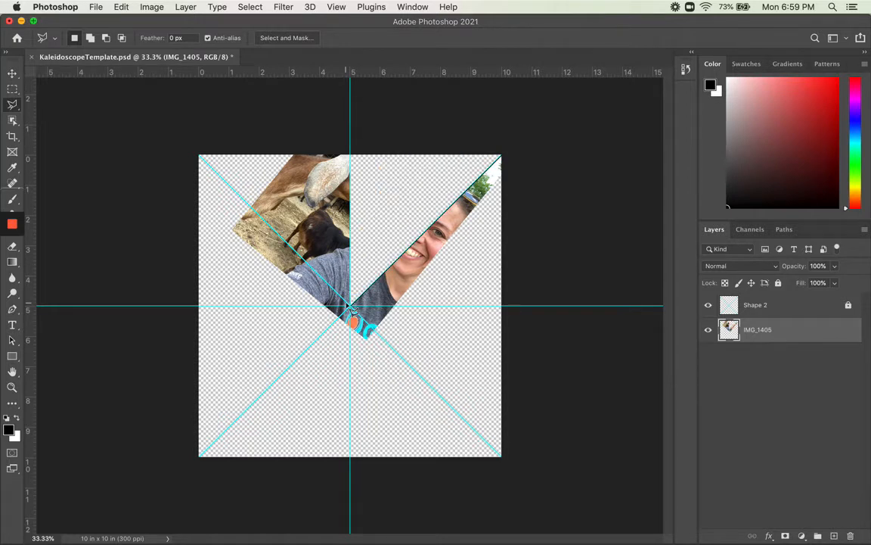
key(super+z)
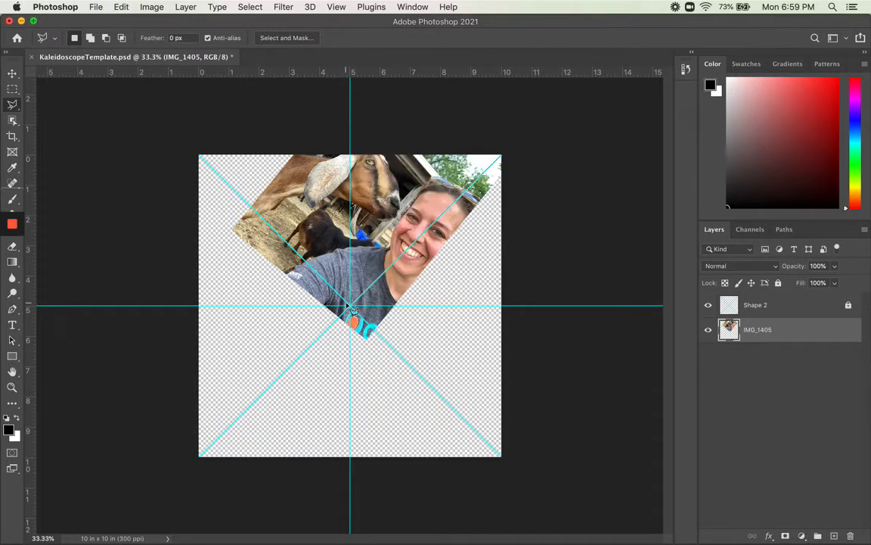
click(249, 6)
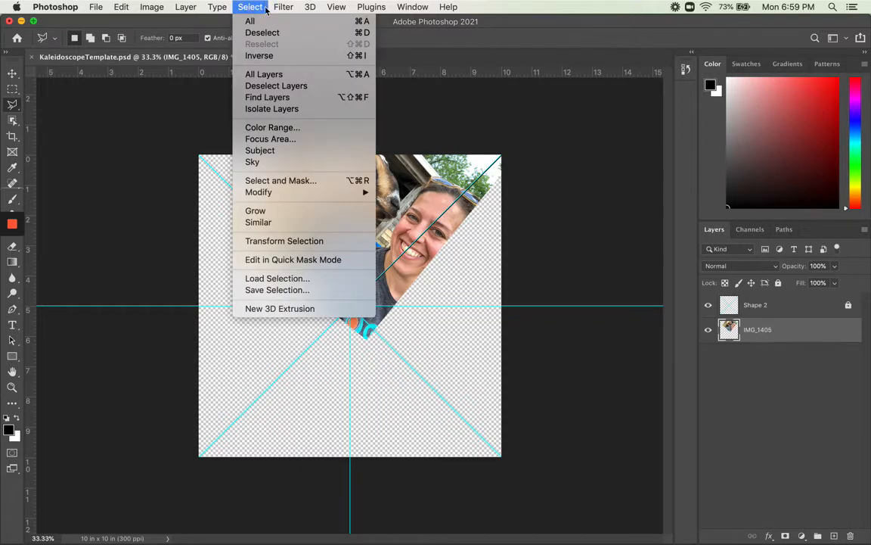
click(267, 59)
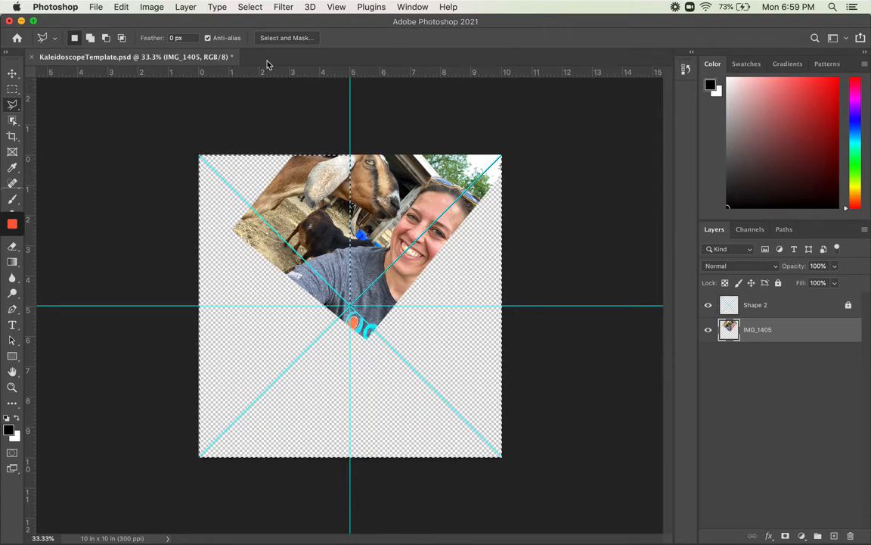
key(Delete)
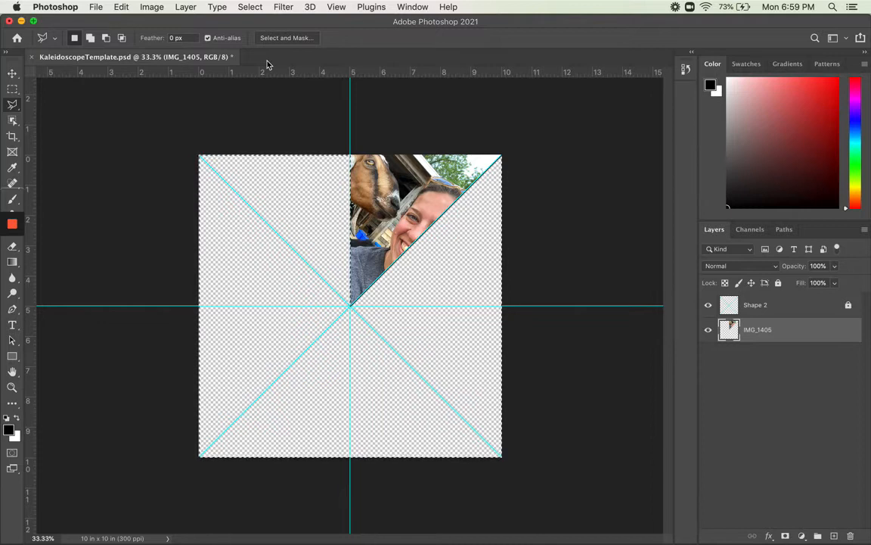
key(super+z)
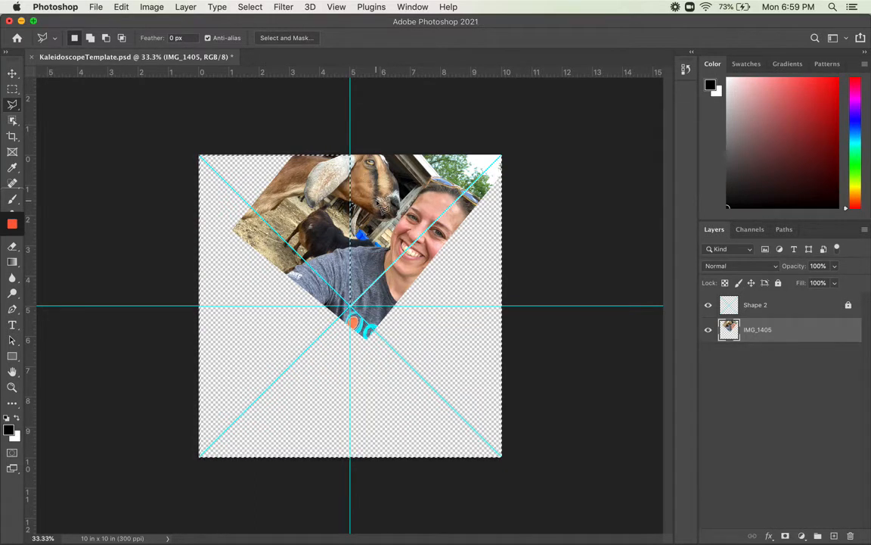
click(121, 7)
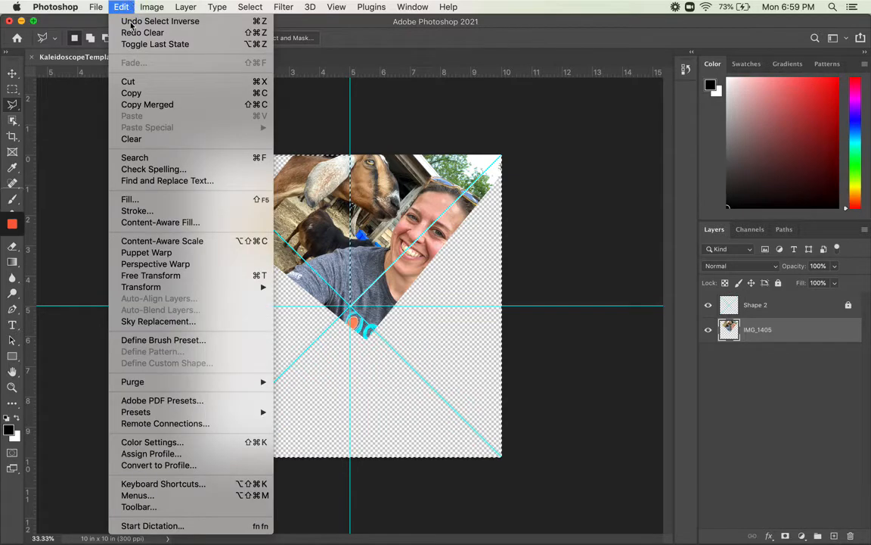
click(133, 33)
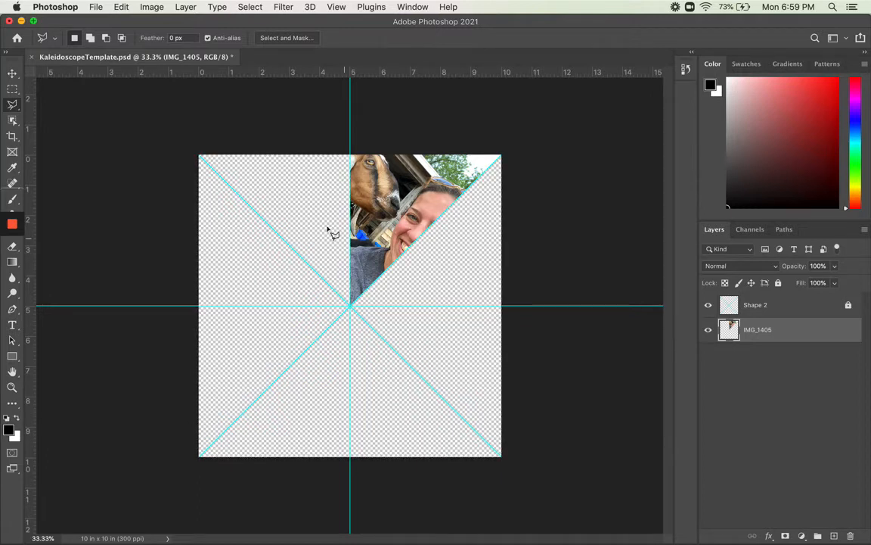
- Duplicate the IMG_1405 wedge layer as IMG_1405 copy in the same document
click(12, 75)
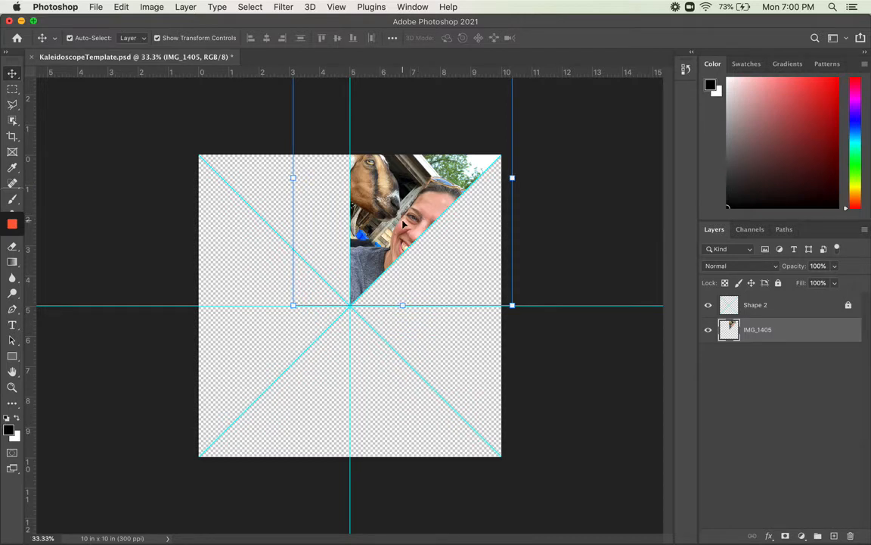
right_click(807, 341)
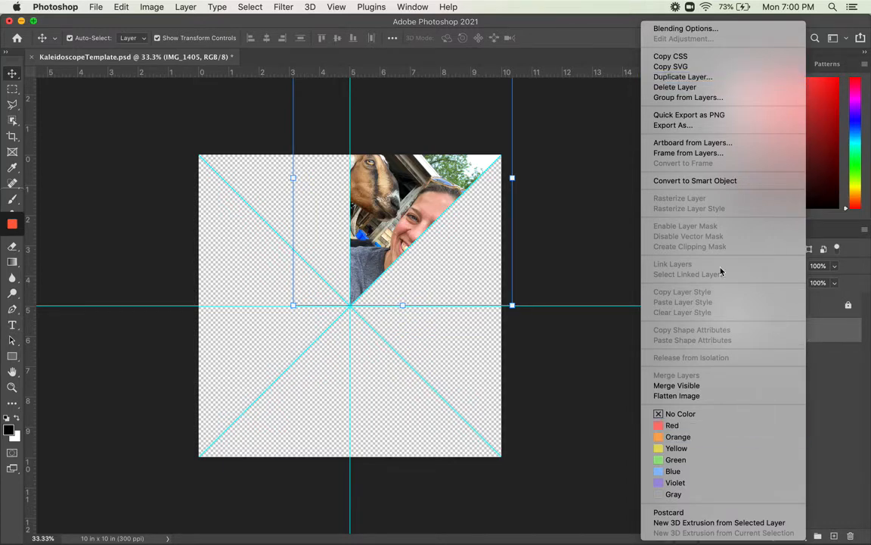
click(718, 77)
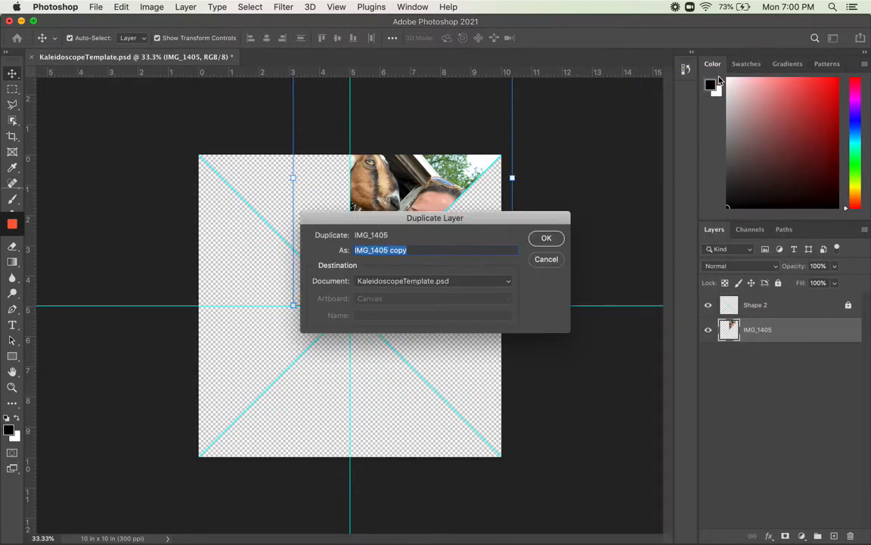
key(Return)
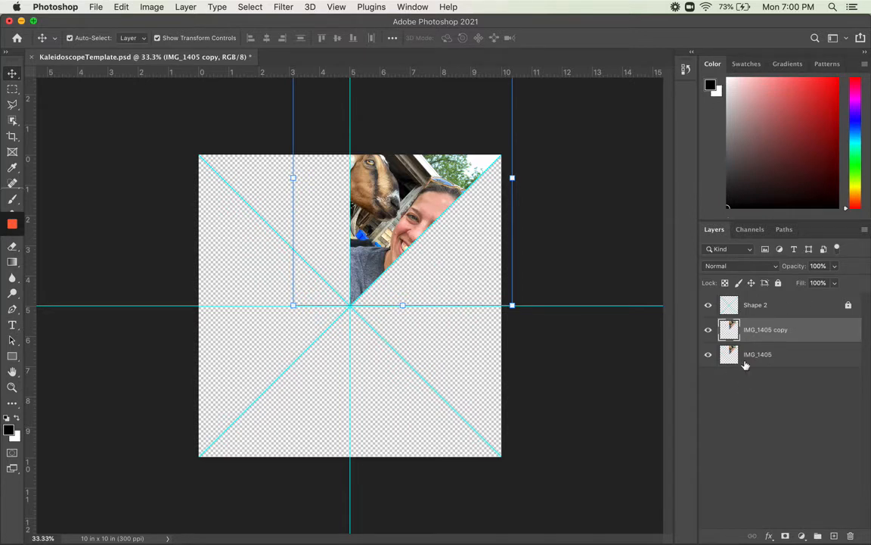
- Flip the original IMG_1405 layer horizontally
click(813, 354)
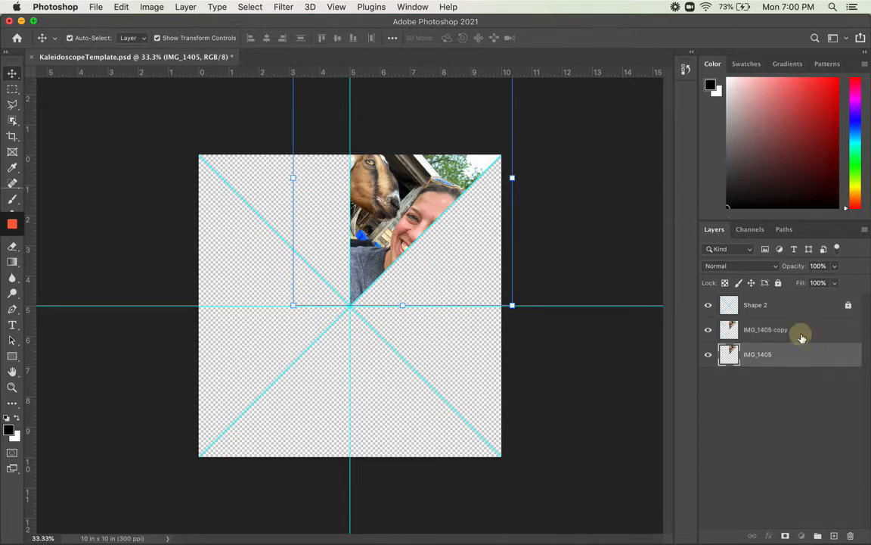
click(801, 337)
click(801, 355)
click(159, 6)
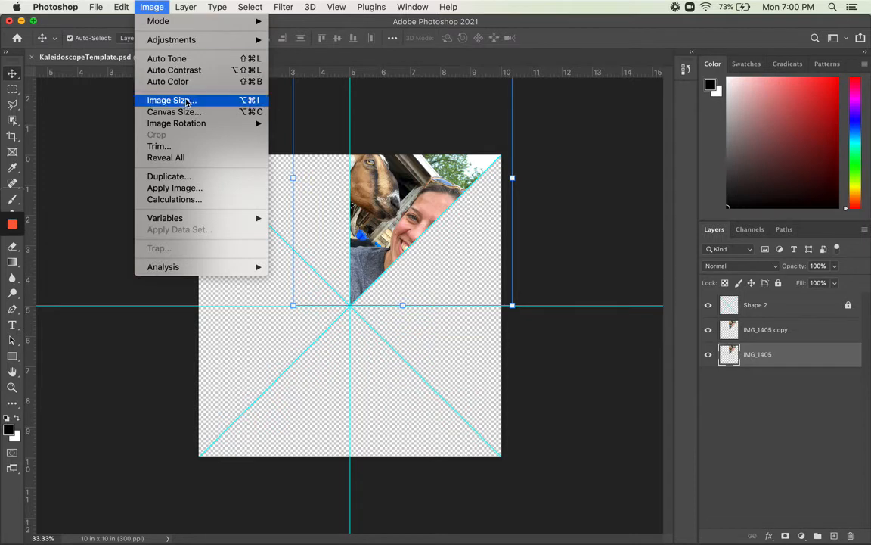
mouse_move(196, 128)
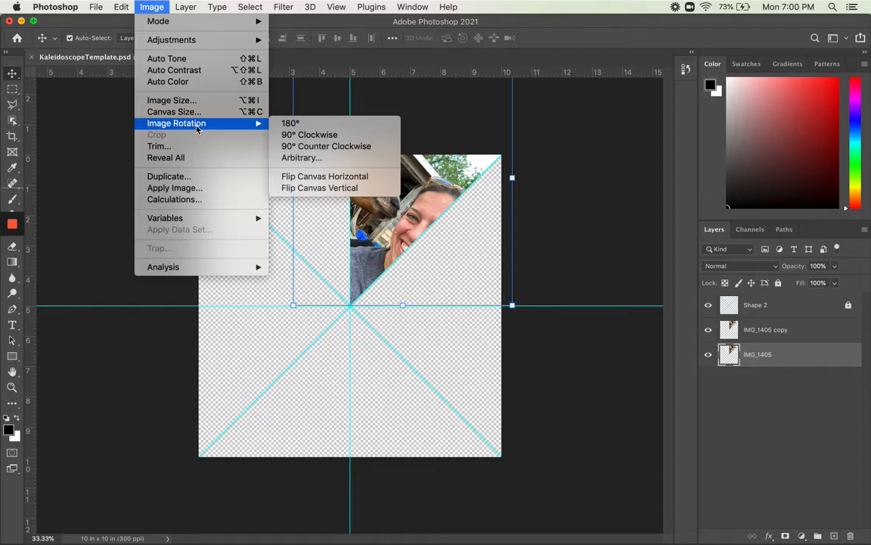
mouse_move(122, 6)
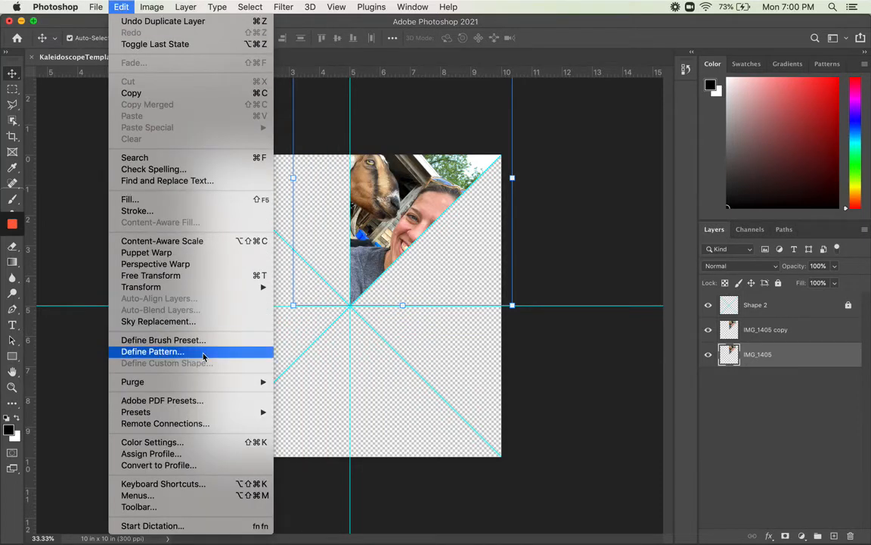
mouse_move(201, 290)
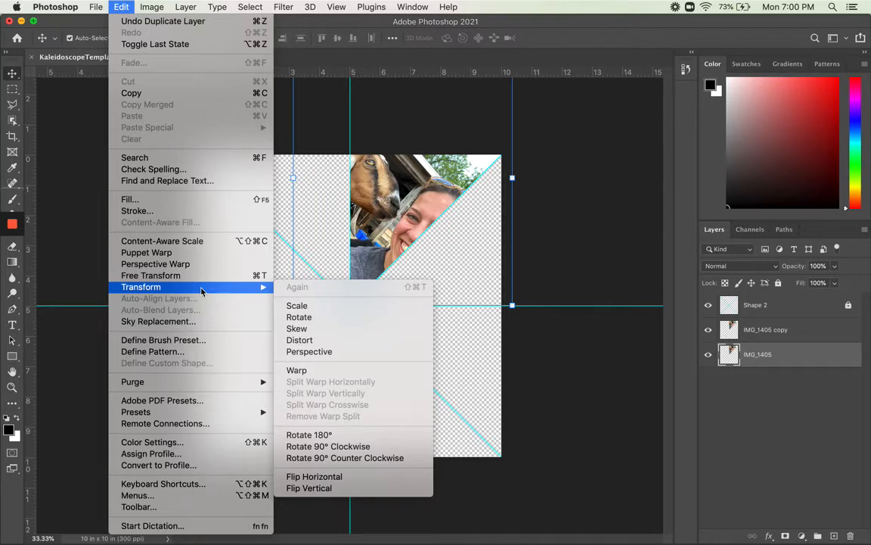
mouse_move(152, 7)
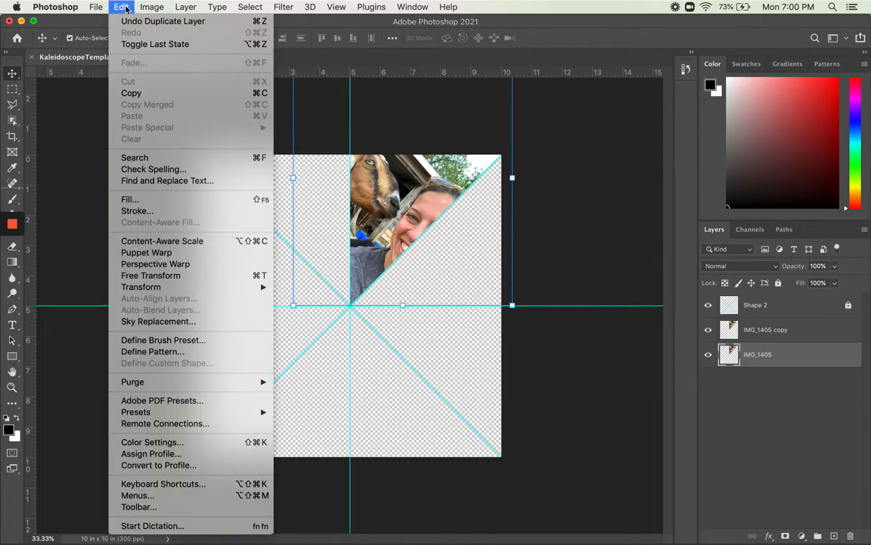
mouse_move(158, 289)
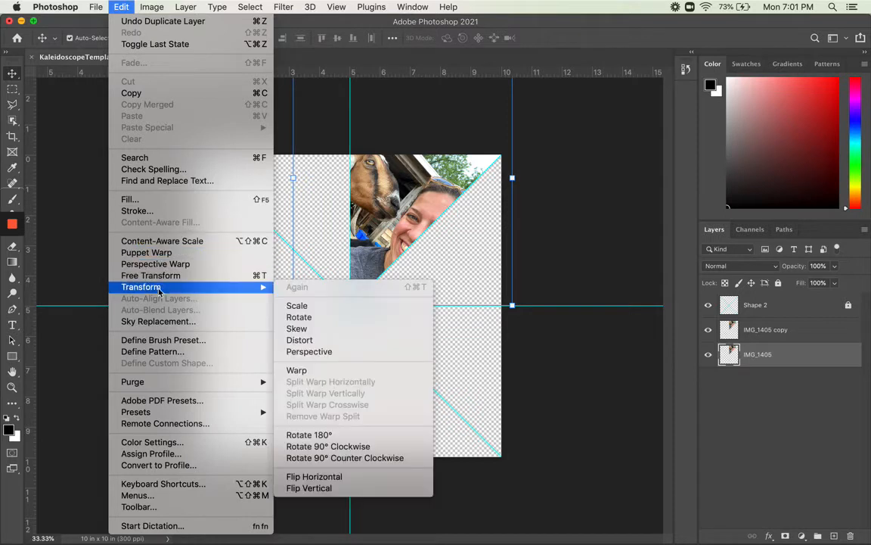
click(312, 478)
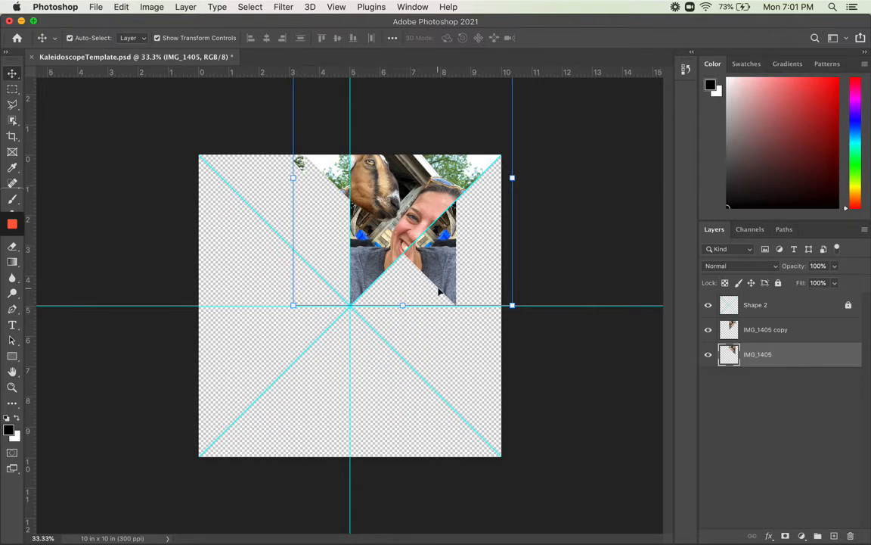
- Move the flipped wedge against the vertical centre guide so it mirrors the other wedge and its tip meets the canvas centre
drag(446, 262, 342, 258)
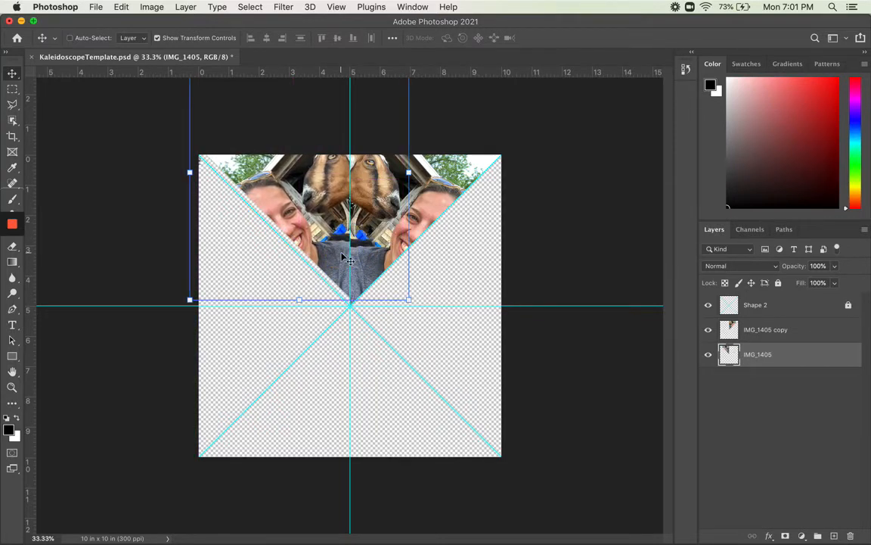
key(super+equal)
key(super+equal)
key(super+equal)
key(super+equal)
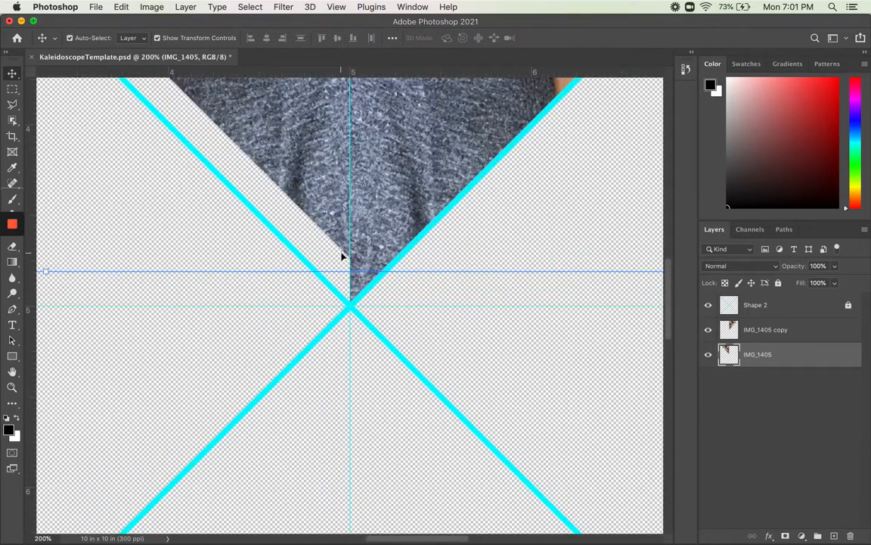
drag(321, 165, 307, 194)
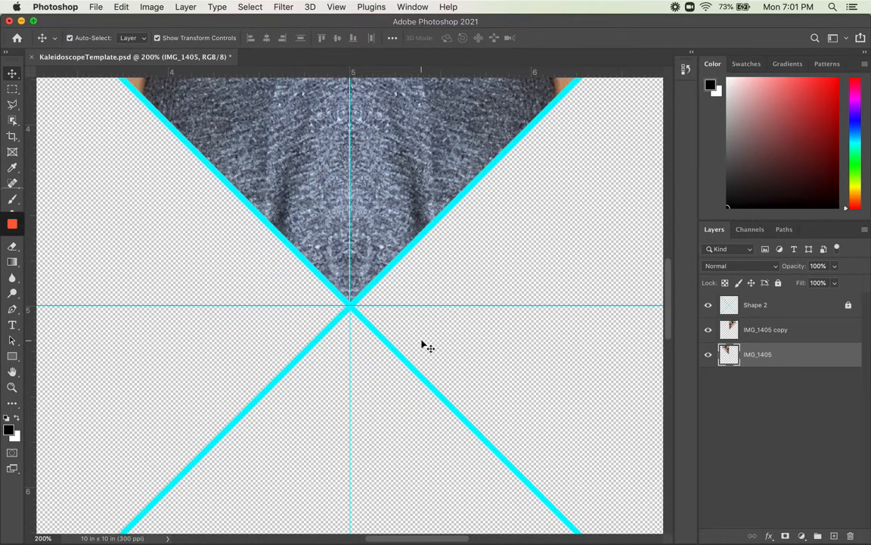
- Examine the mirrored seam along the vertical centre guide with the Shape 2 lines hidden, and show the lines again
scroll(423, 344, up, 7)
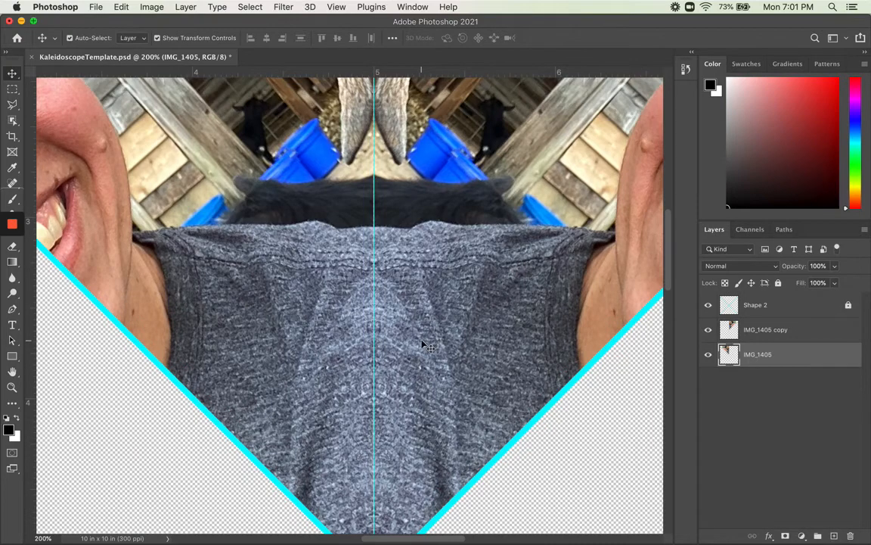
click(709, 306)
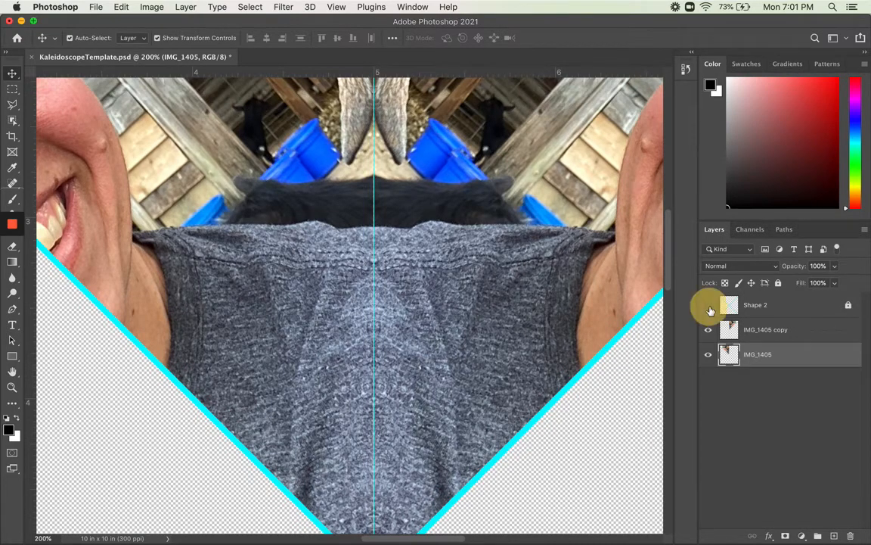
scroll(477, 329, down, 11)
scroll(476, 329, up, 1)
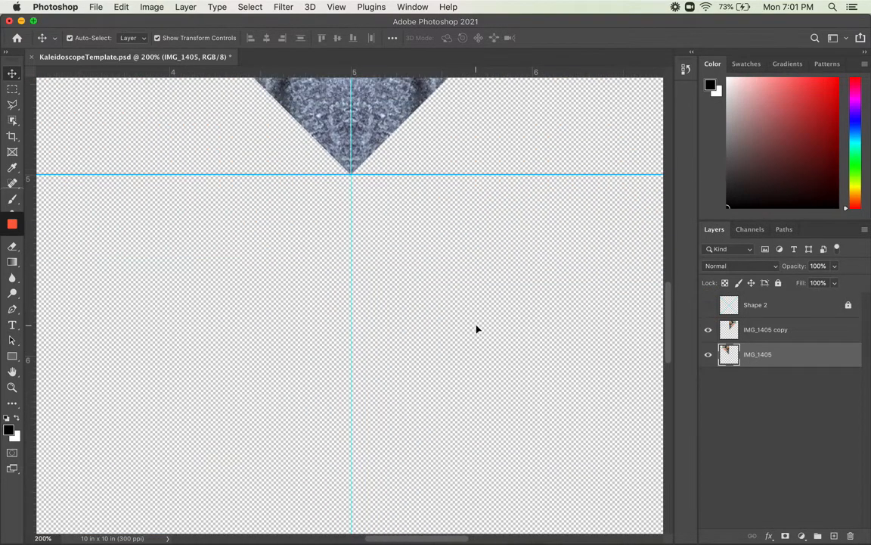
click(708, 306)
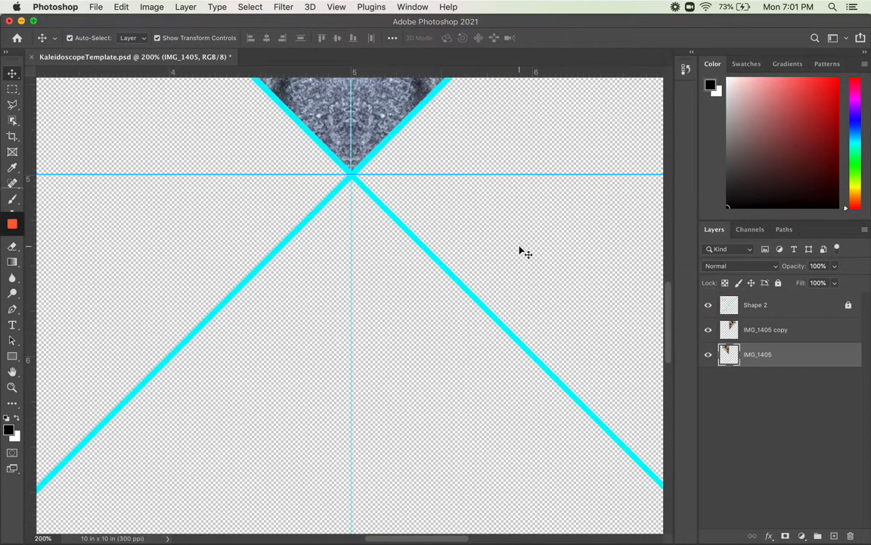
scroll(522, 251, up, 3)
click(709, 305)
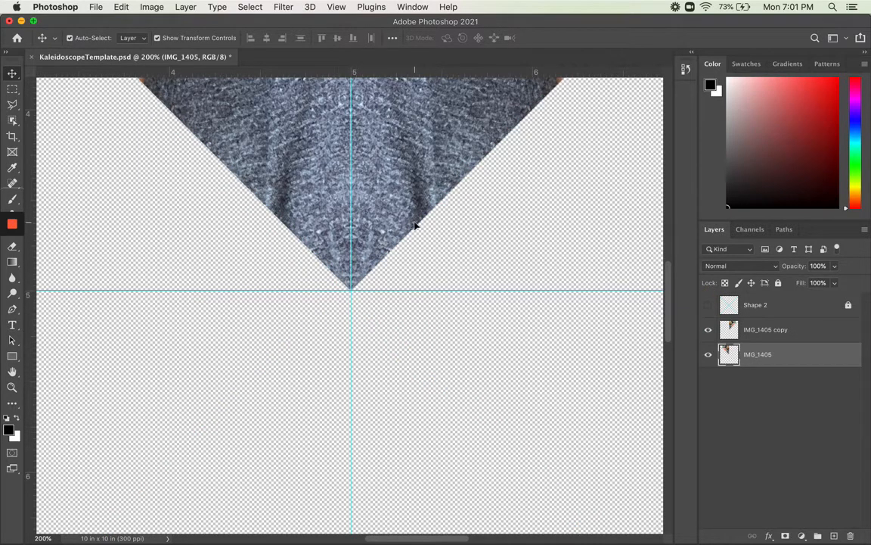
scroll(342, 261, up, 4)
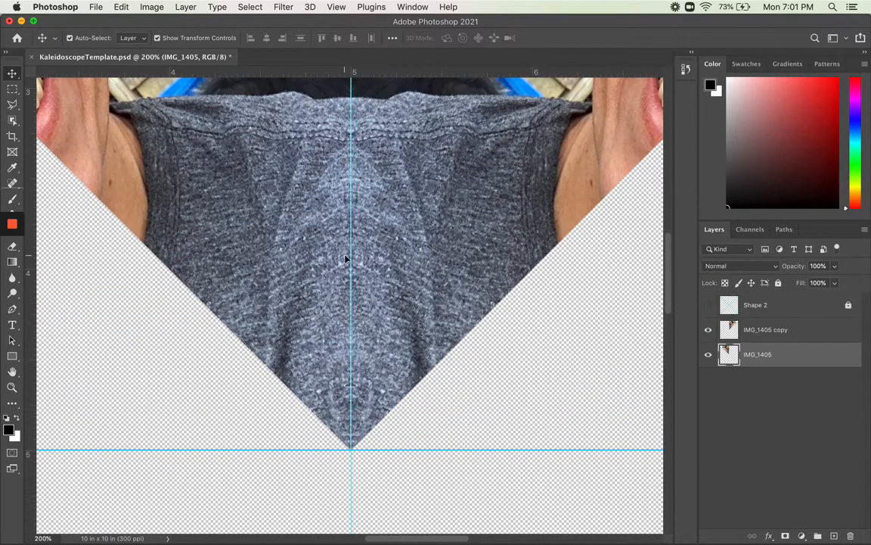
scroll(337, 304, up, 3)
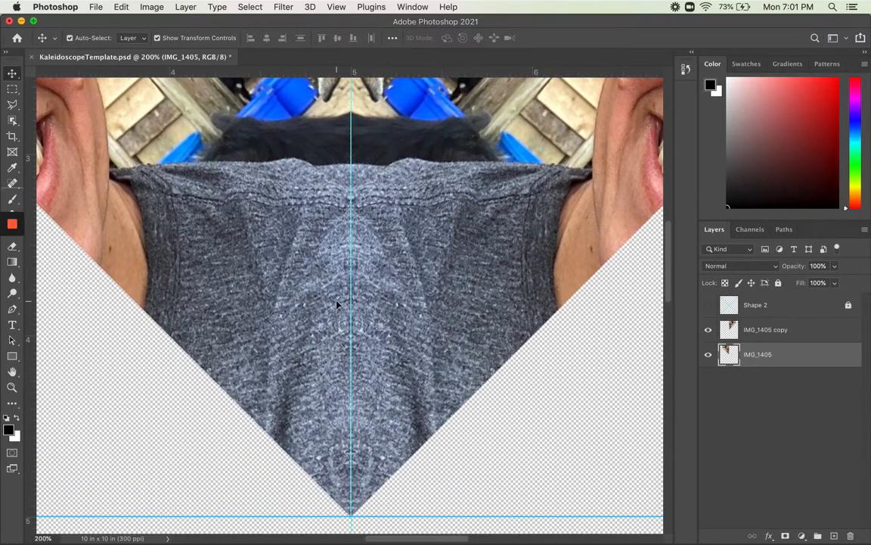
scroll(337, 304, up, 4)
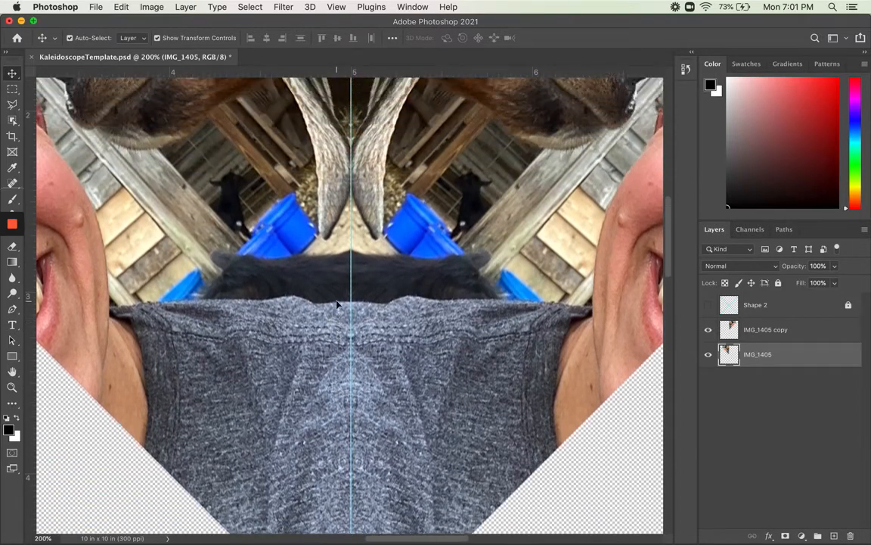
scroll(338, 304, up, 5)
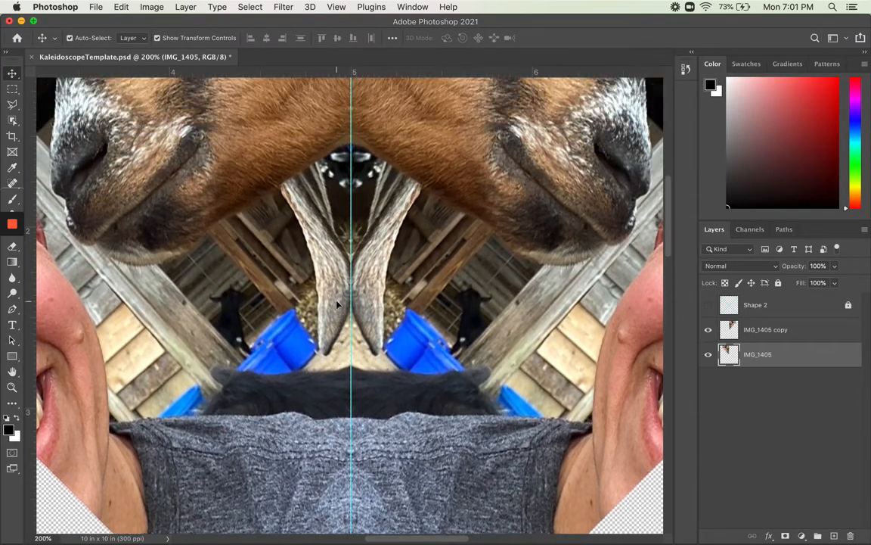
scroll(338, 304, up, 8)
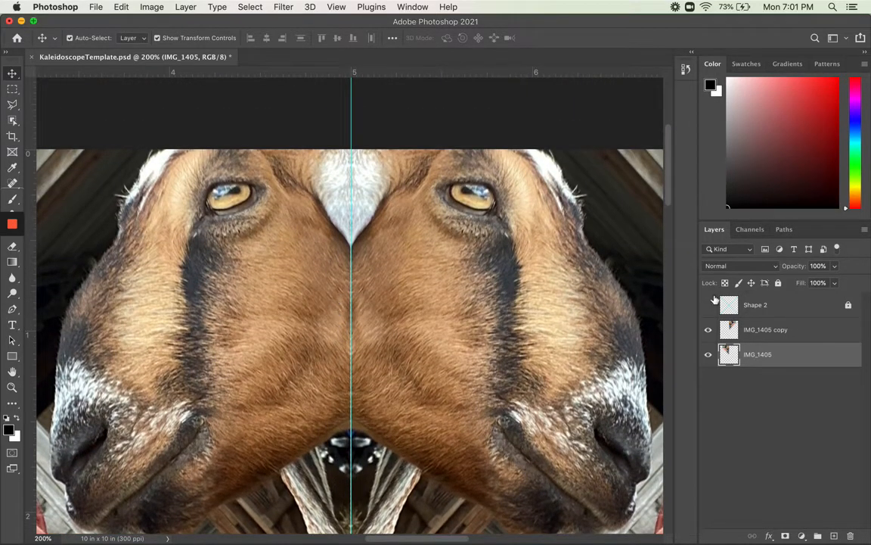
click(708, 304)
key(super+0)
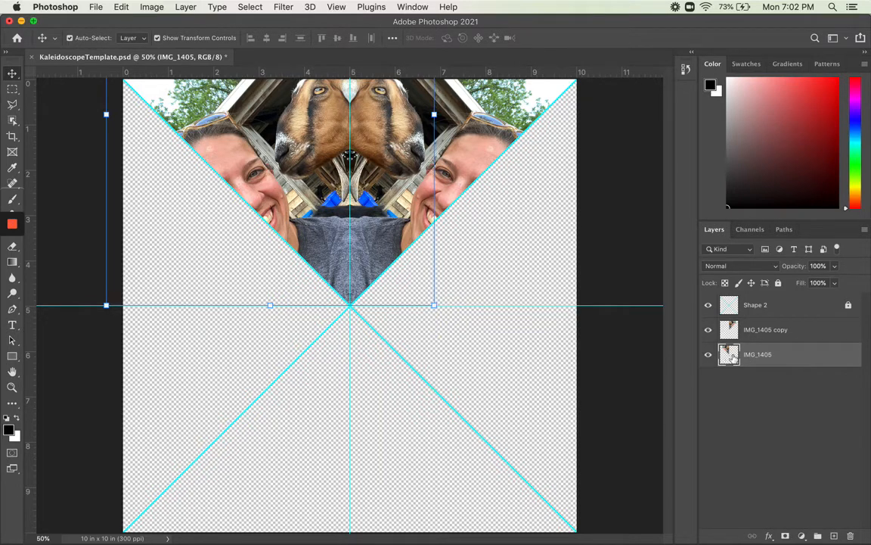
- Merge the IMG_1405 and IMG_1405 copy layers into one mirrored triangle layer
shift+click(784, 333)
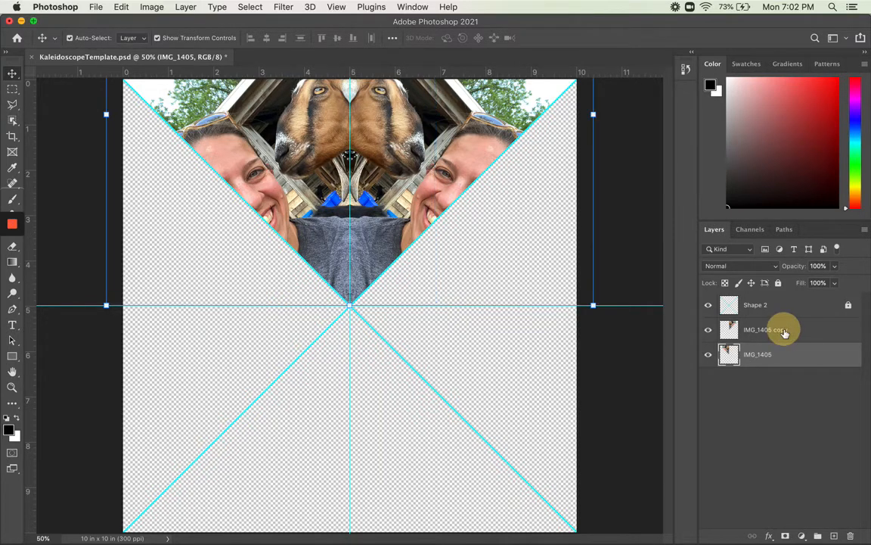
click(793, 383)
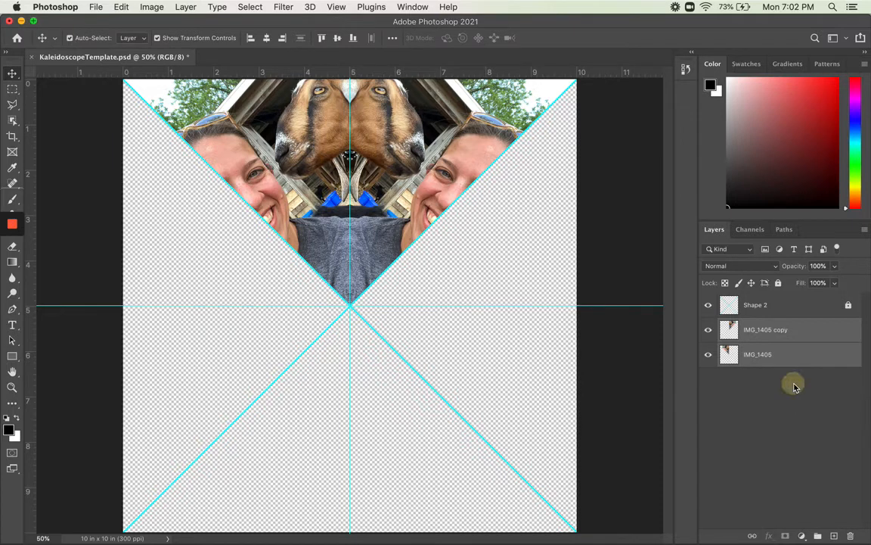
click(791, 356)
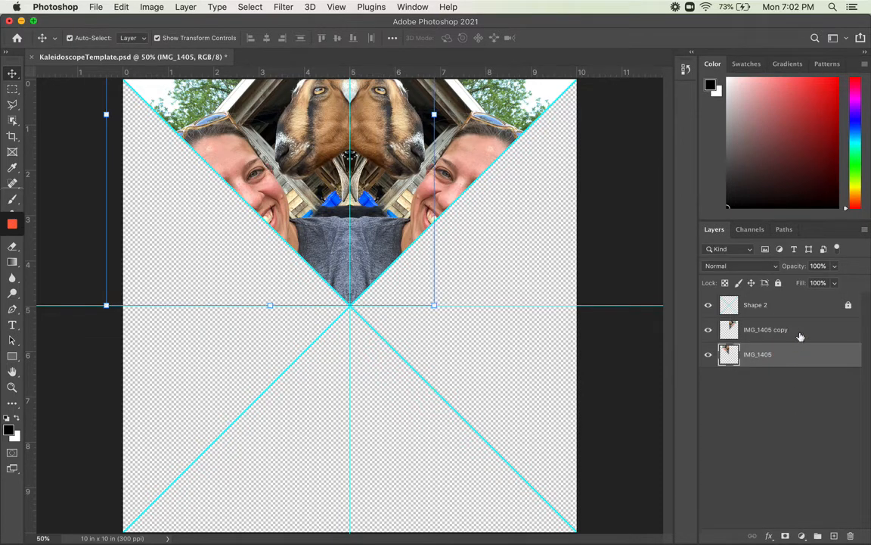
shift+click(801, 336)
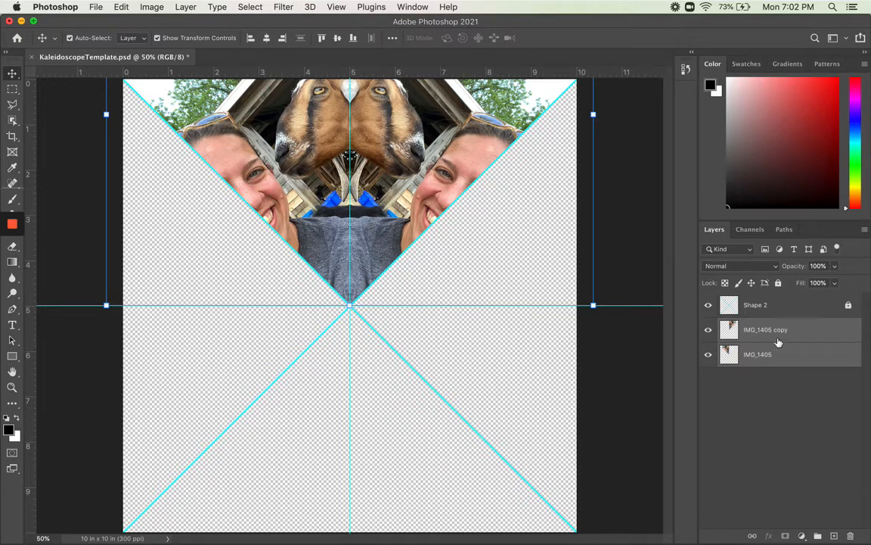
right_click(815, 329)
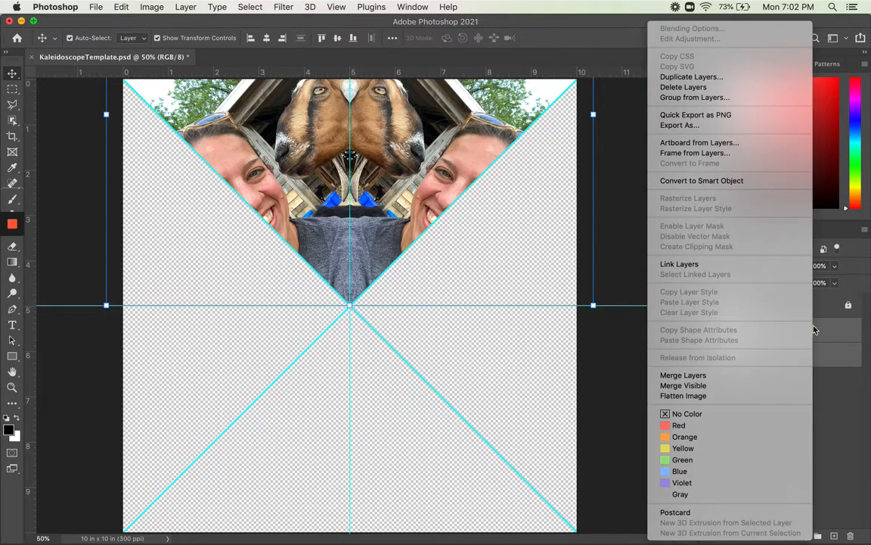
click(670, 376)
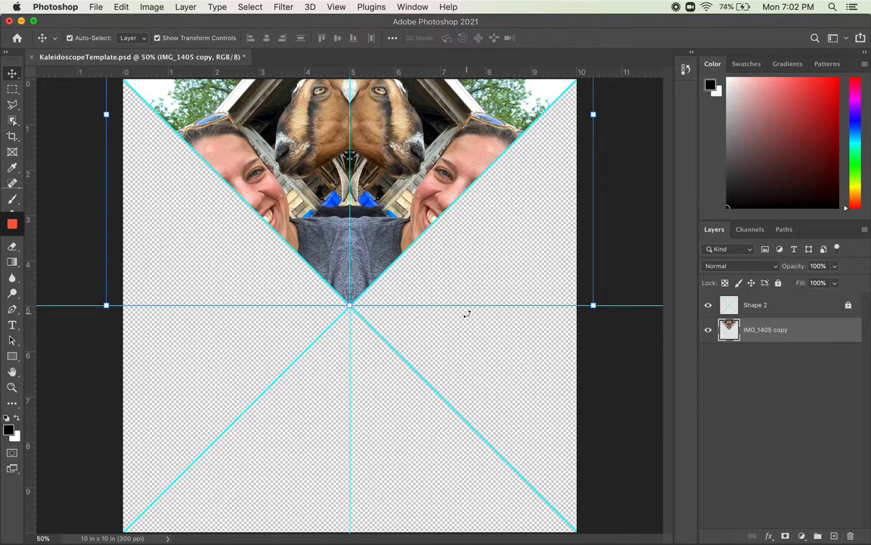
- Duplicate the merged IMG_1405 copy layer in the same document
key(super+minus)
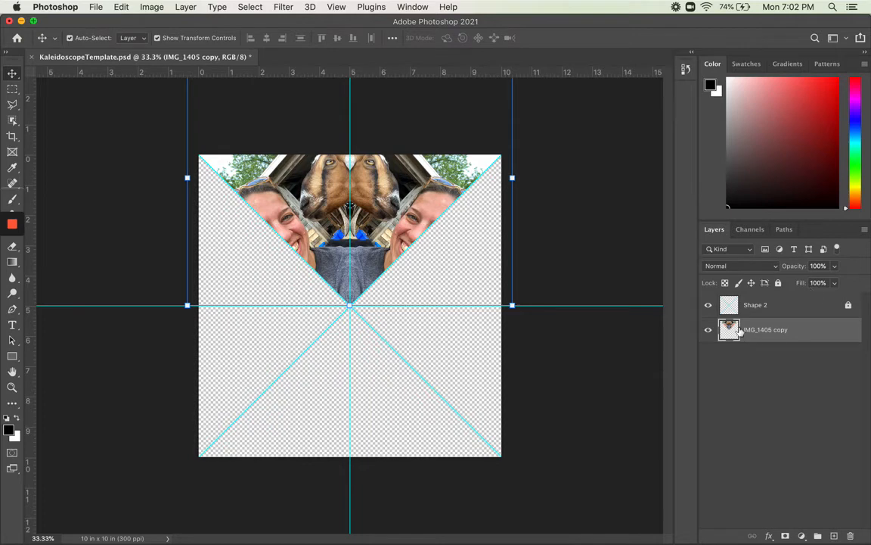
right_click(777, 335)
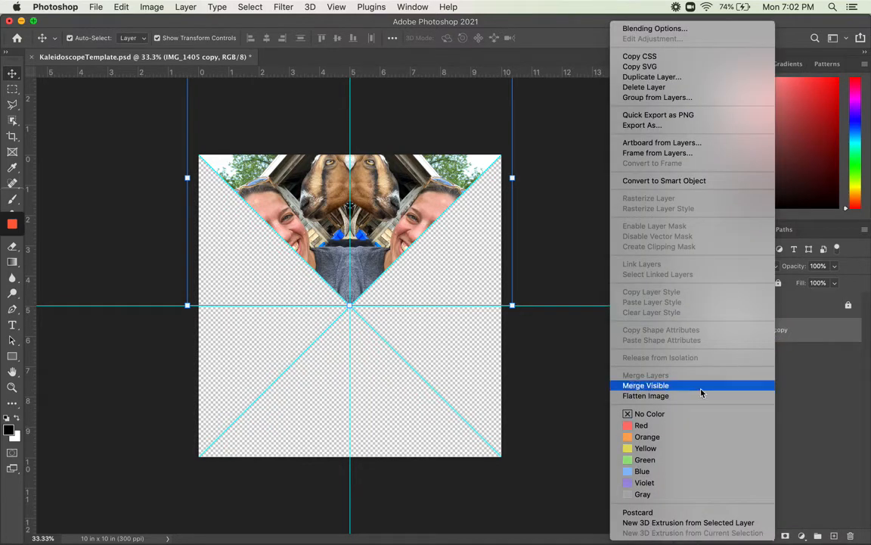
click(645, 76)
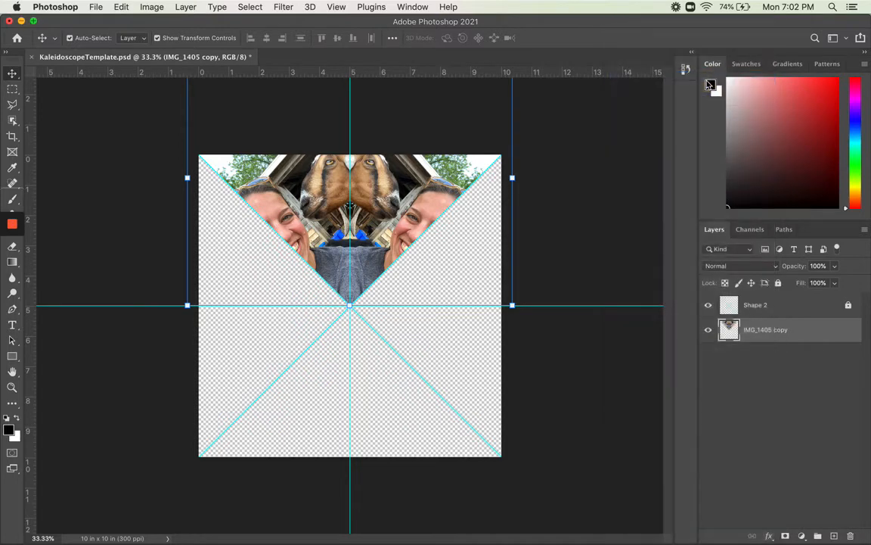
click(545, 239)
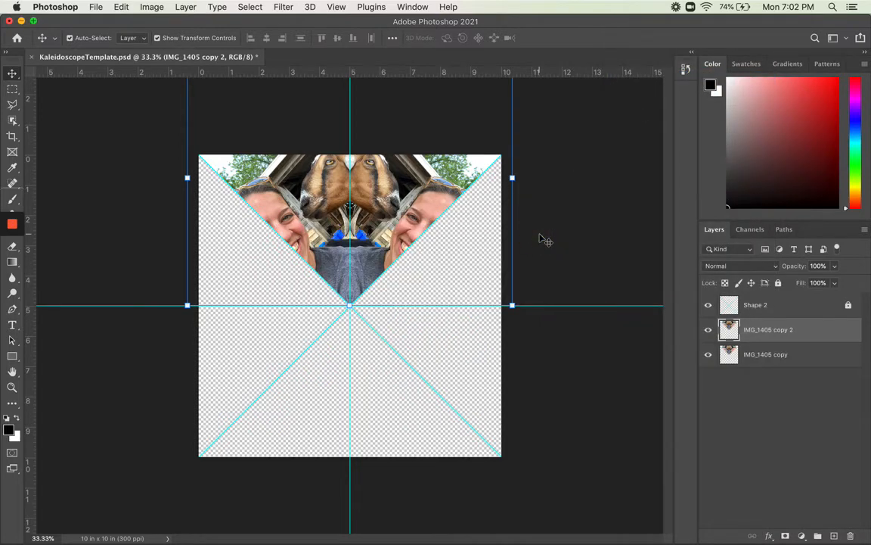
- Rotate the lower triangle layer, IMG_1405 copy, 90° clockwise
click(807, 351)
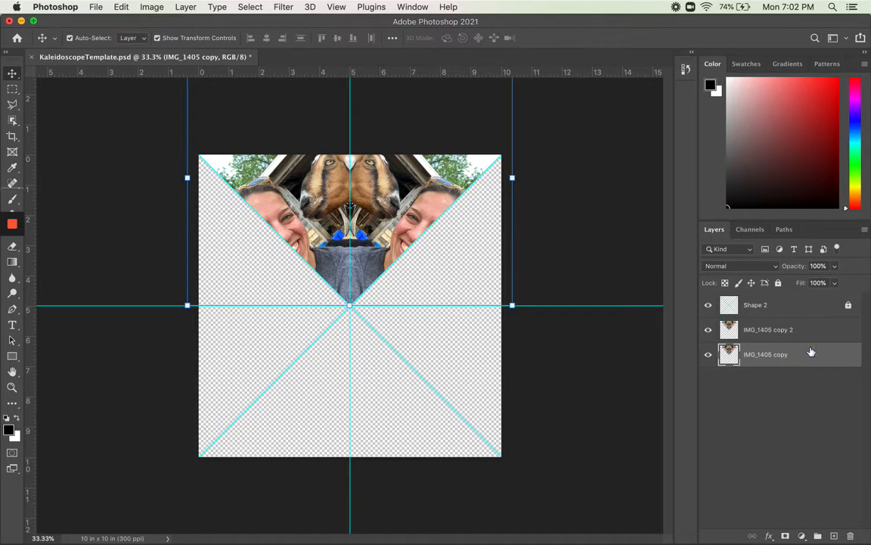
click(161, 7)
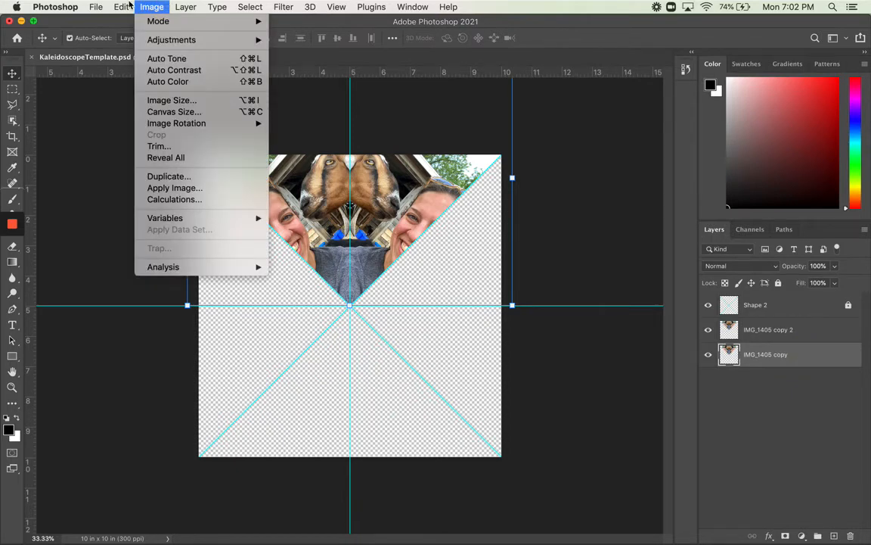
mouse_move(119, 7)
mouse_move(189, 287)
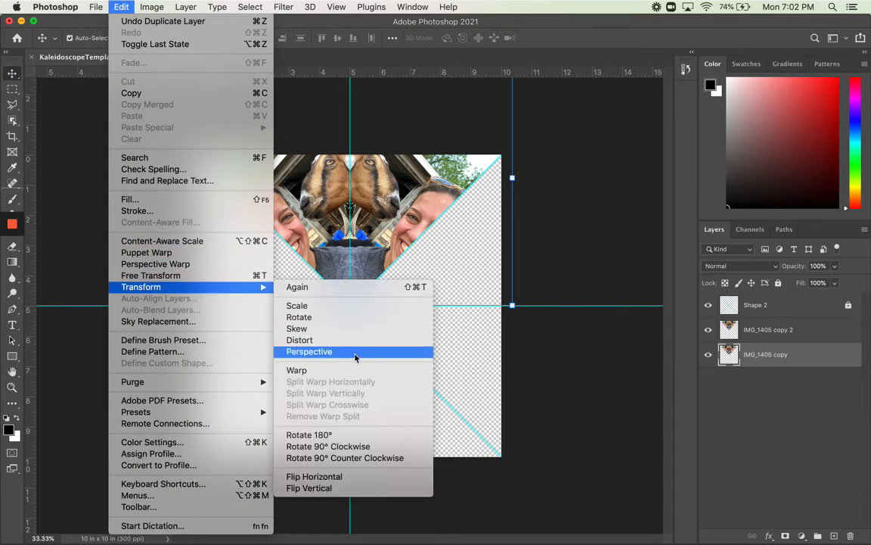
click(353, 447)
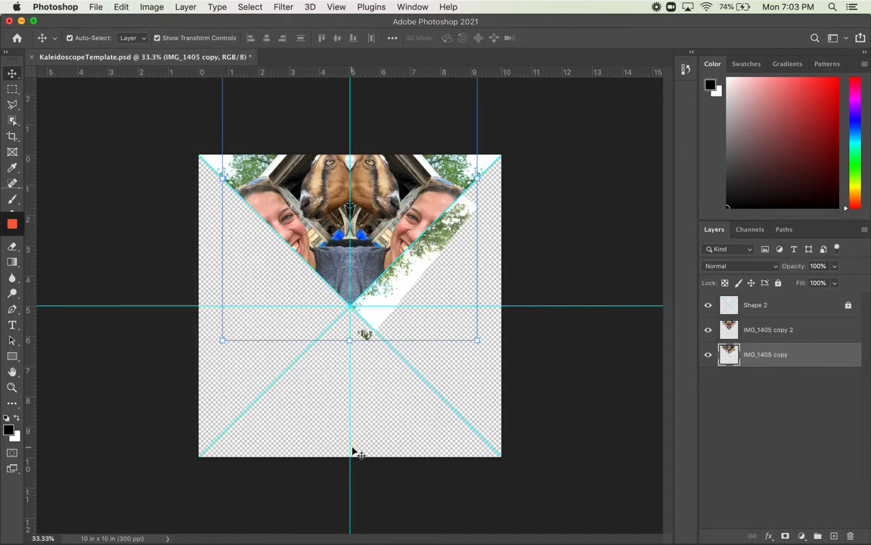
- Move the rotated triangle into the right-hand quadrant of the canvas, with its tip near the canvas centre
click(409, 295)
drag(408, 295, 544, 427)
key(super+equal)
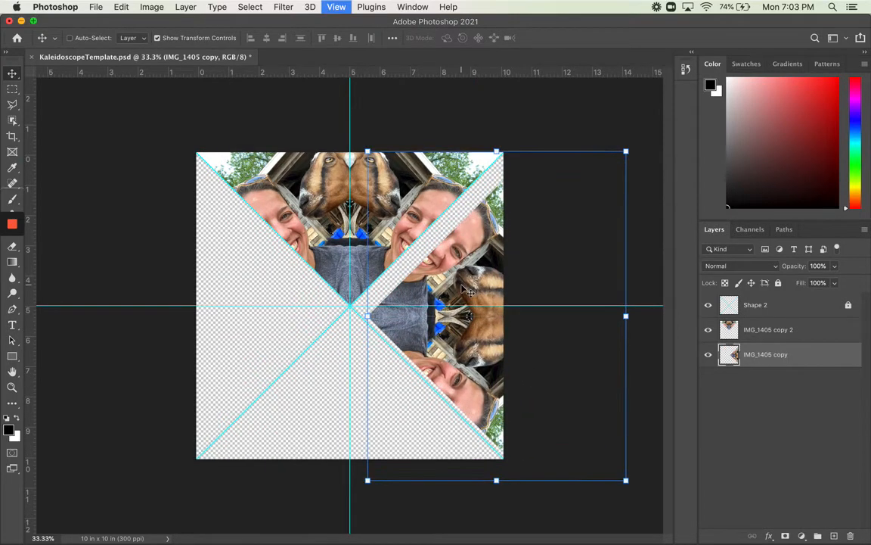
key(super+equal)
drag(596, 213, 552, 183)
- Hide the Shape 2 lines and nudge the rotated triangle left until it closes the diagonal gap to the upper triangle
click(708, 307)
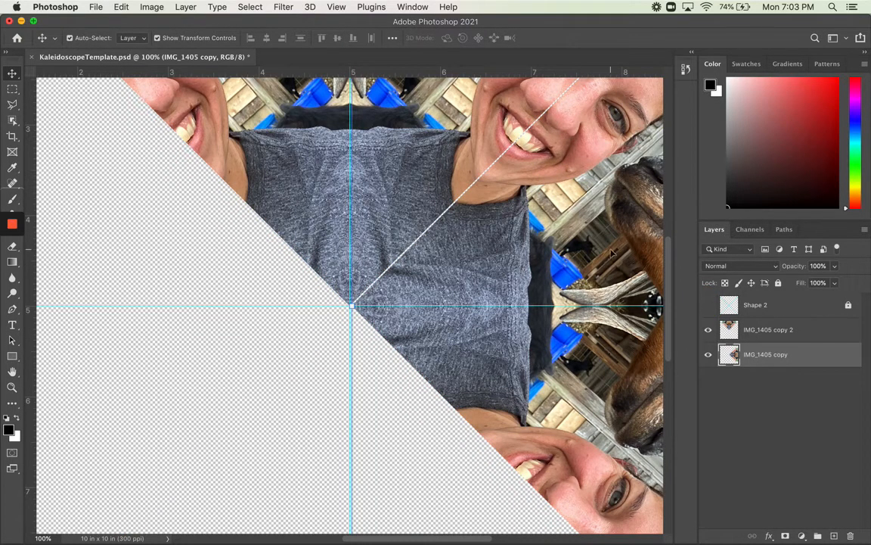
key(Left)
key(Left)
key(Left)
key(Left)
key(Left)
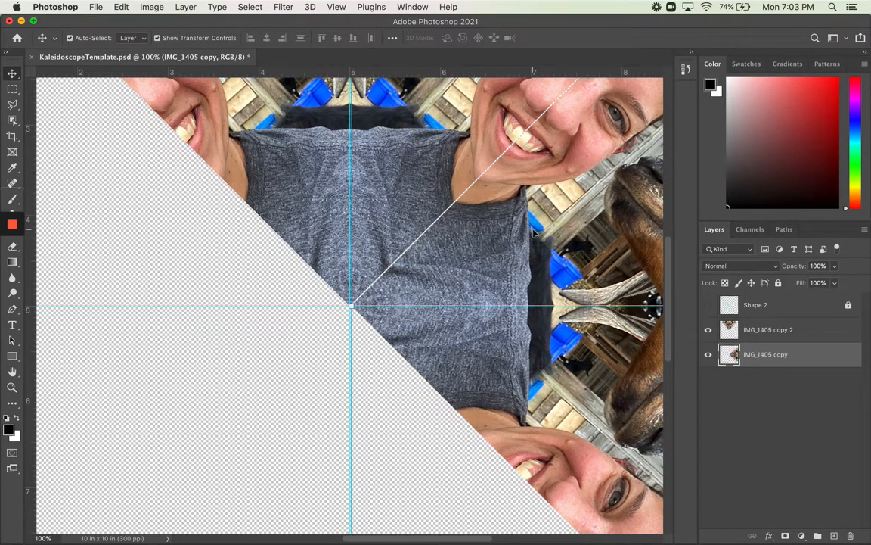
key(Left)
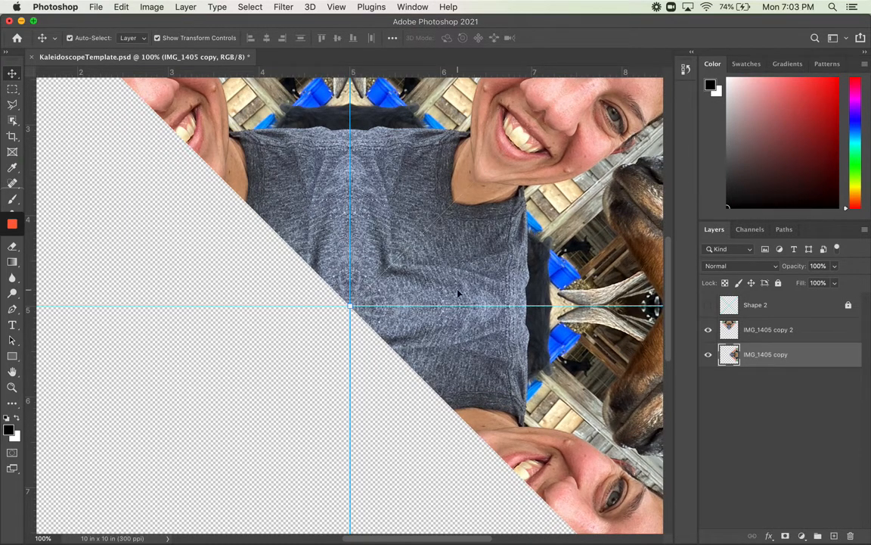
- Examine the diagonal seam between the upper and right-hand triangles, and show the Shape 2 lines again
scroll(457, 294, up, 5)
scroll(457, 294, right, 3)
scroll(458, 294, right, 1)
scroll(458, 294, up, 1)
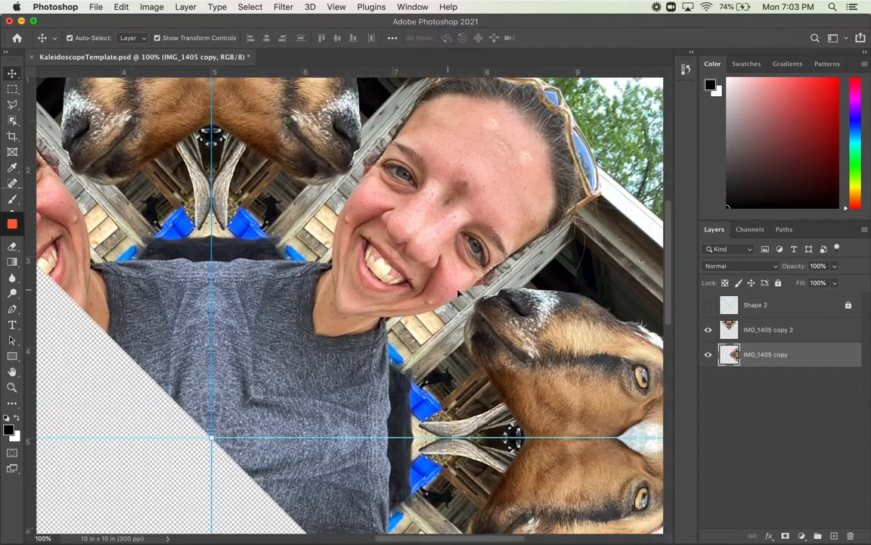
scroll(415, 225, up, 10)
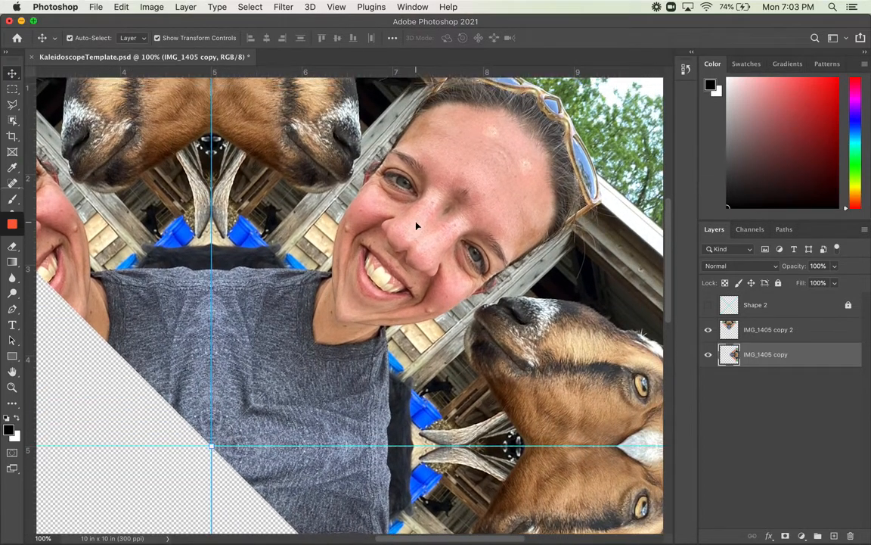
scroll(415, 224, right, 5)
scroll(419, 205, down, 20)
scroll(419, 205, left, 10)
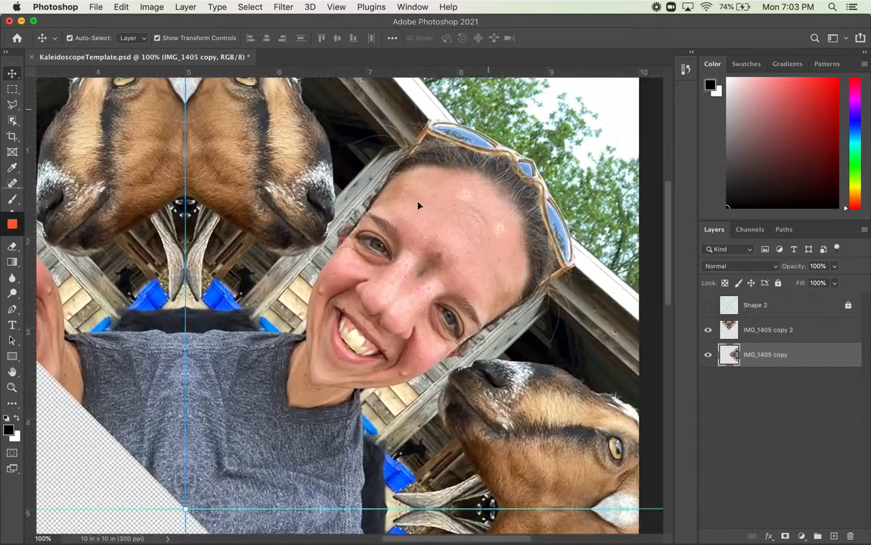
scroll(419, 205, up, 12)
scroll(419, 205, left, 7)
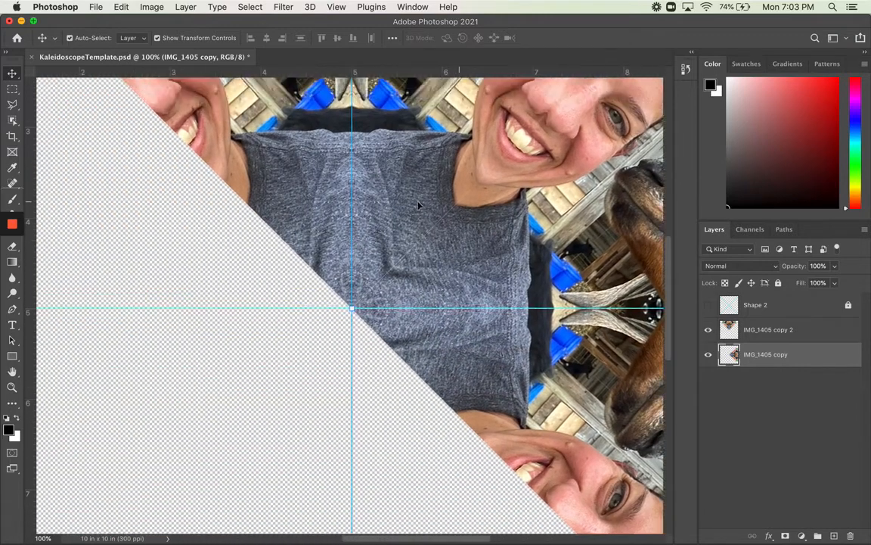
scroll(419, 203, right, 1)
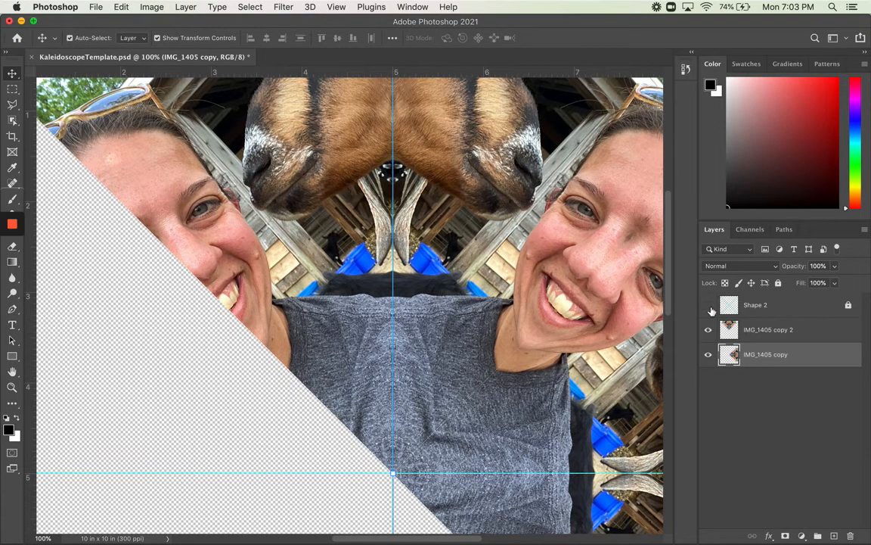
click(708, 306)
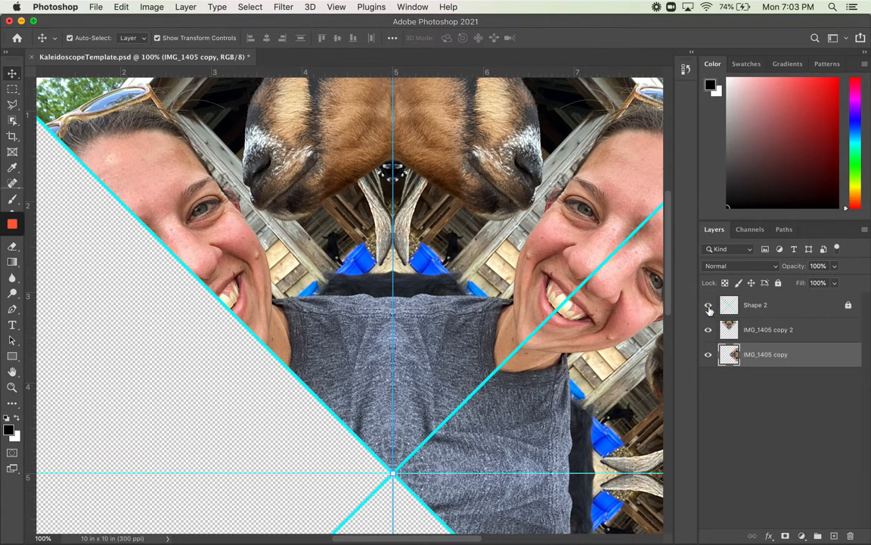
- Merge the upper and right-hand triangle layers, IMG_1405 copy 2 and IMG_1405 copy, into one layer
key(super+minus)
key(super+minus)
key(super+minus)
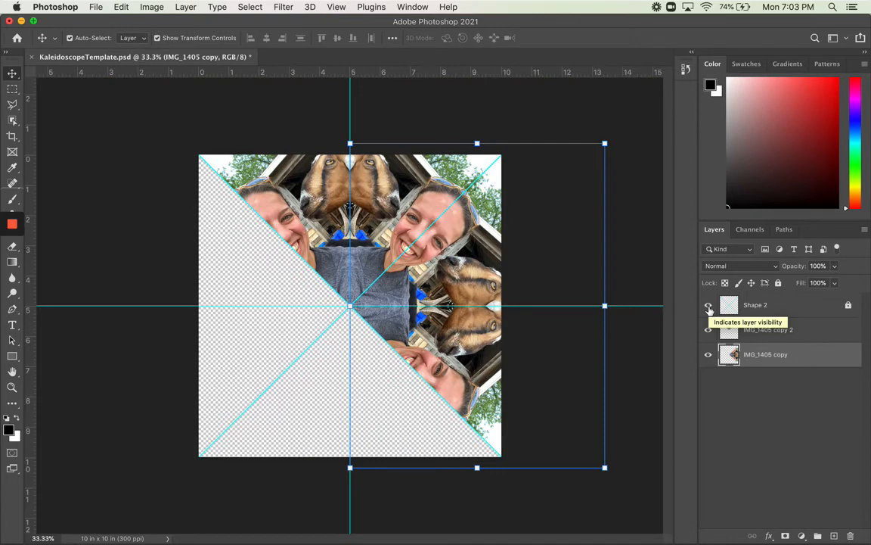
shift+click(775, 331)
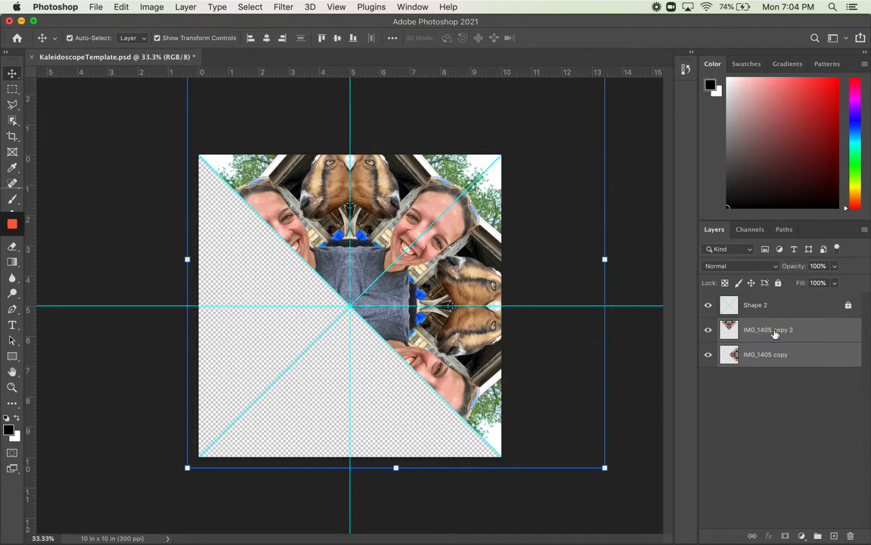
click(802, 375)
click(814, 329)
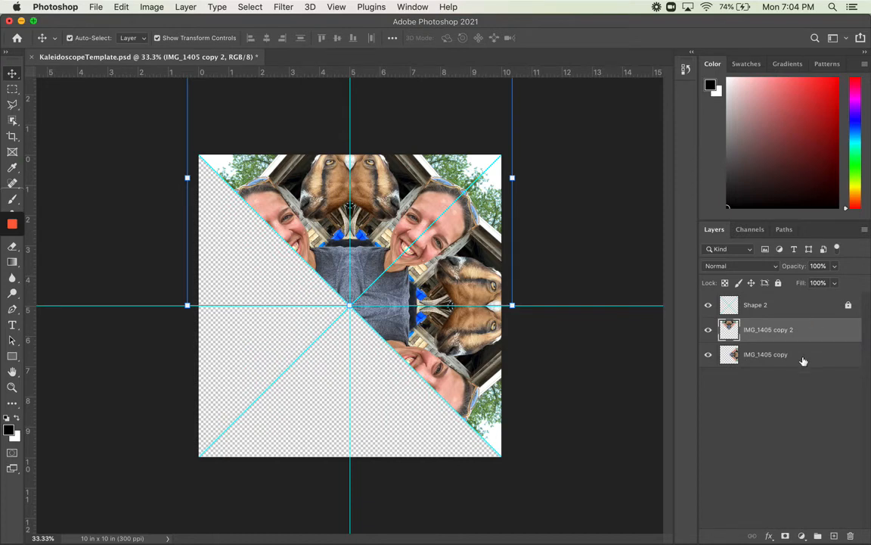
shift+click(808, 356)
right_click(813, 361)
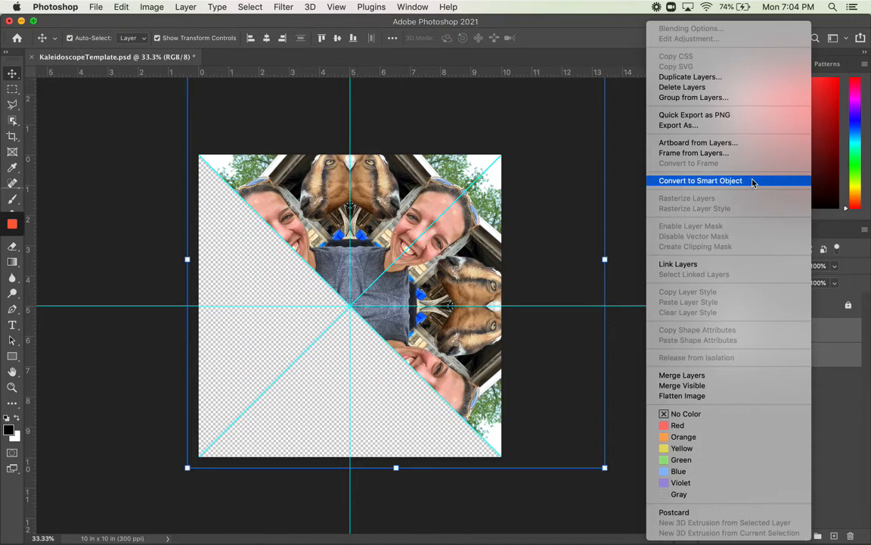
click(683, 375)
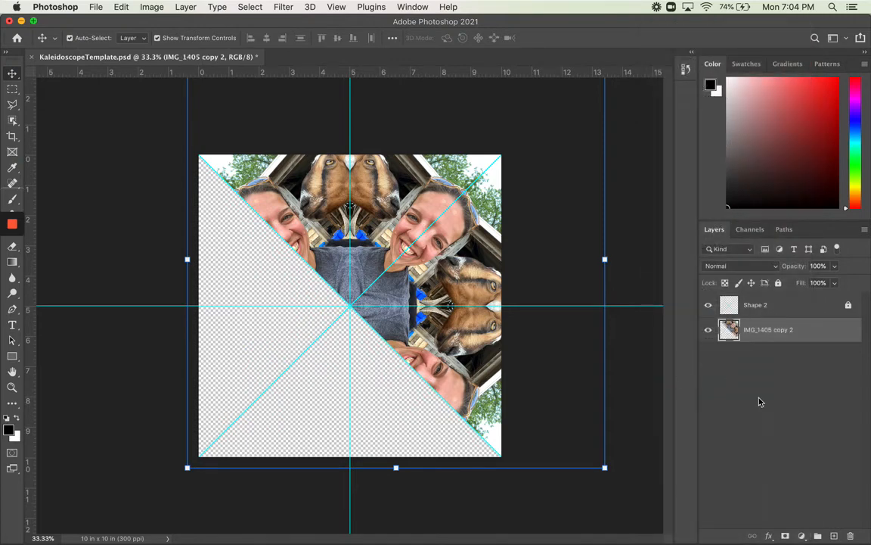
- Duplicate the merged triangle layer and rotate the duplicate 180°
right_click(811, 330)
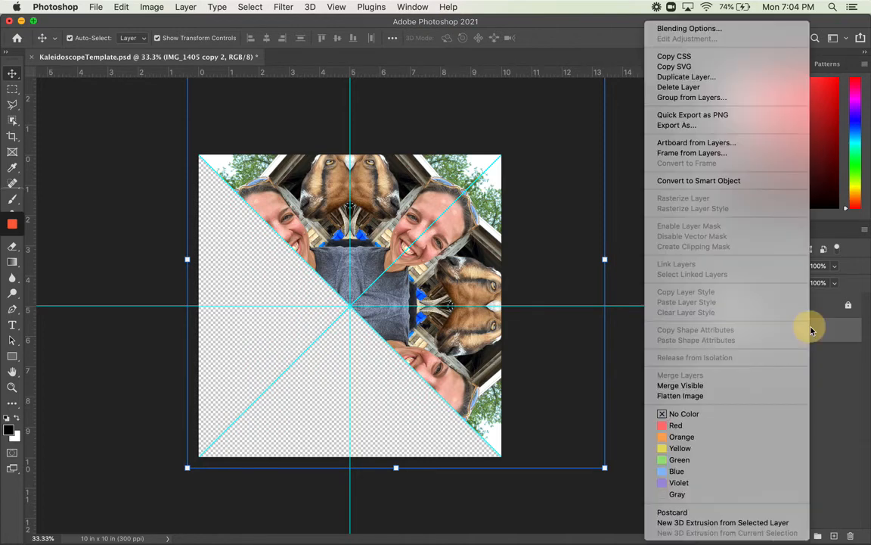
click(728, 77)
key(Return)
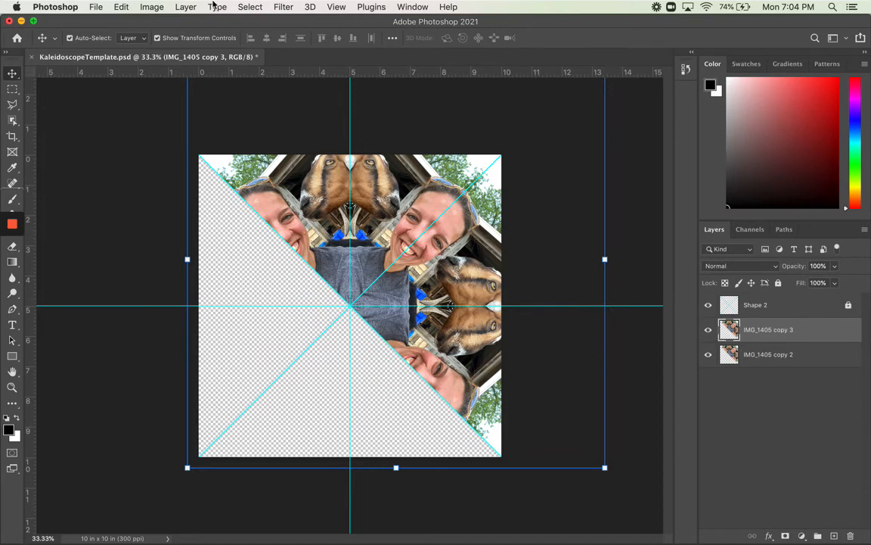
click(121, 7)
mouse_move(161, 387)
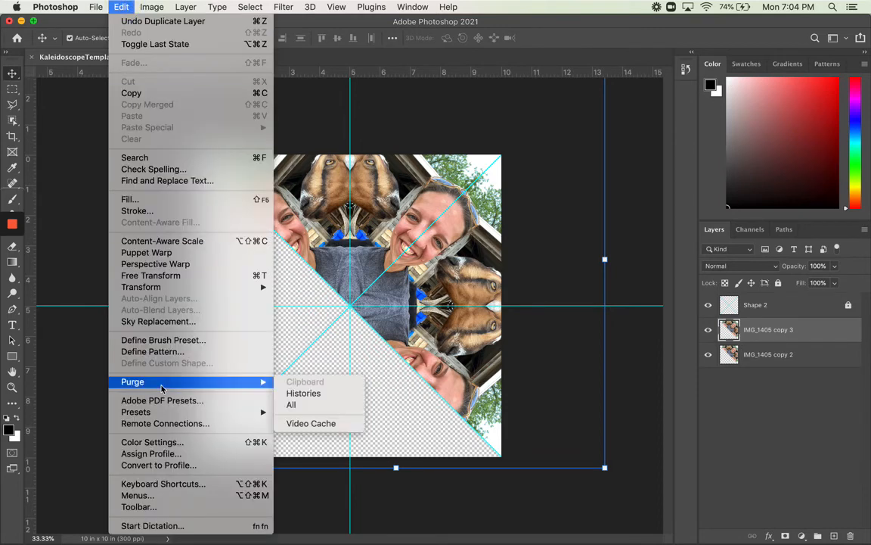
mouse_move(151, 287)
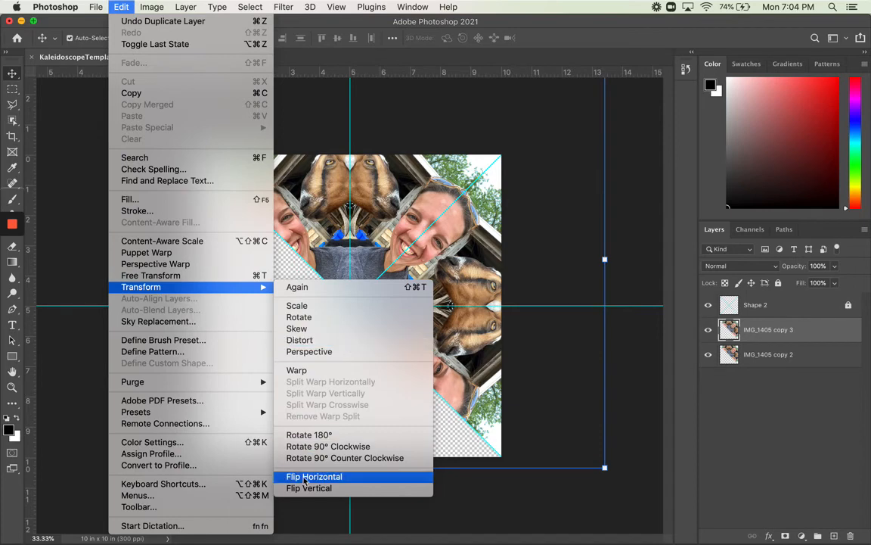
click(308, 435)
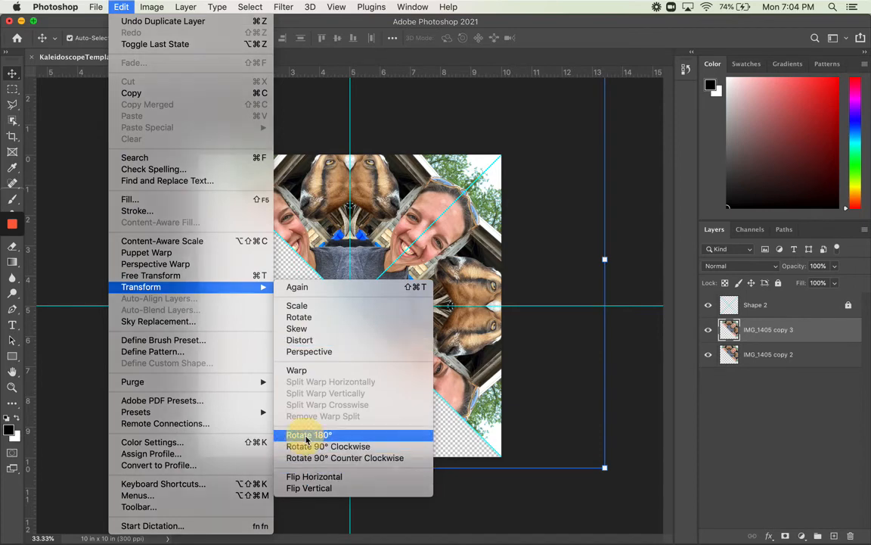
- Move the rotated half into the empty lower-left area, hide the Shape 2 lines, and close its diagonal gap at the canvas centre
drag(417, 328, 340, 446)
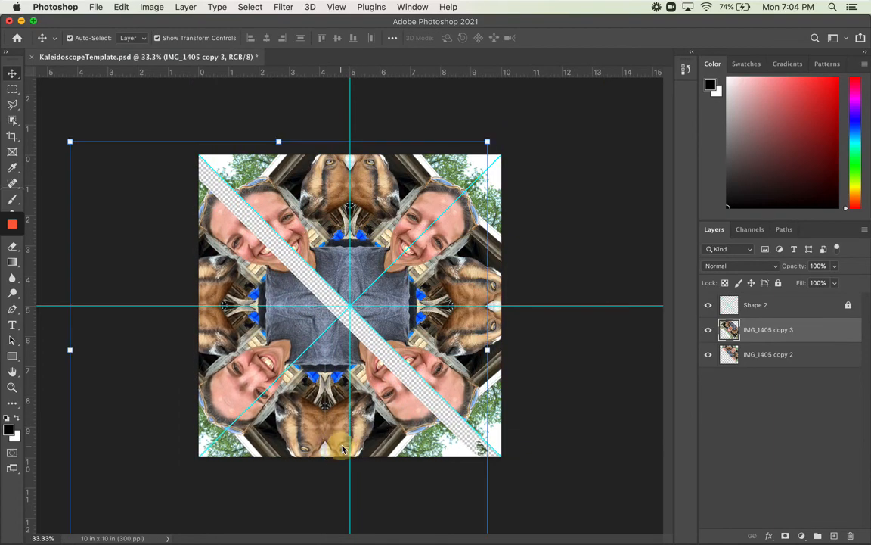
key(super+equal)
key(super+equal)
key(super+equal)
key(super+equal)
key(super+equal)
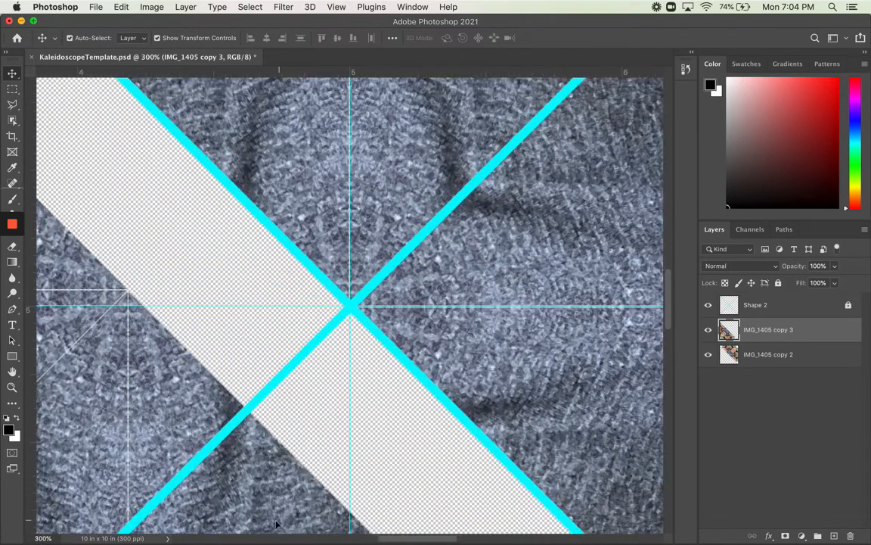
click(735, 307)
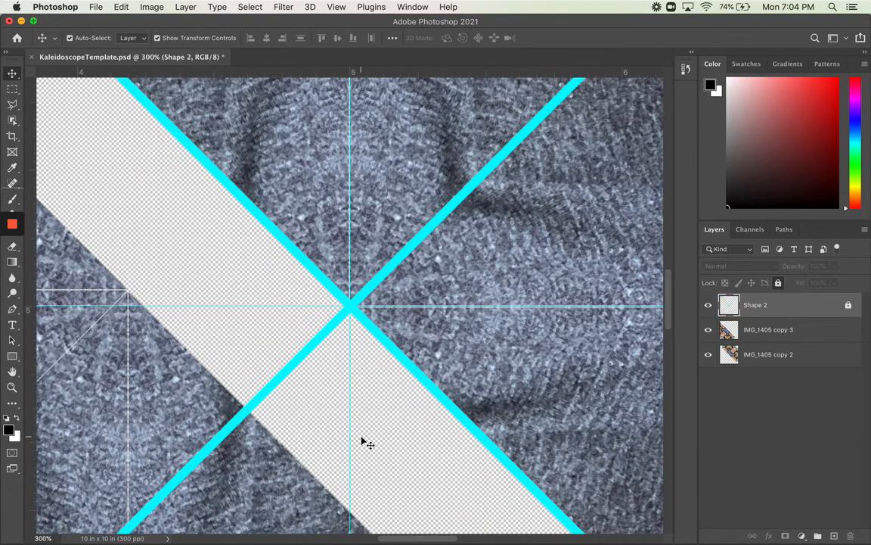
click(708, 309)
drag(227, 463, 450, 482)
- Examine the diagonal seam between the two halves around the canvas centre, both close up and in the overall pattern
scroll(345, 366, down, 5)
scroll(345, 366, left, 2)
scroll(345, 366, down, 5)
scroll(345, 366, left, 1)
scroll(345, 366, up, 6)
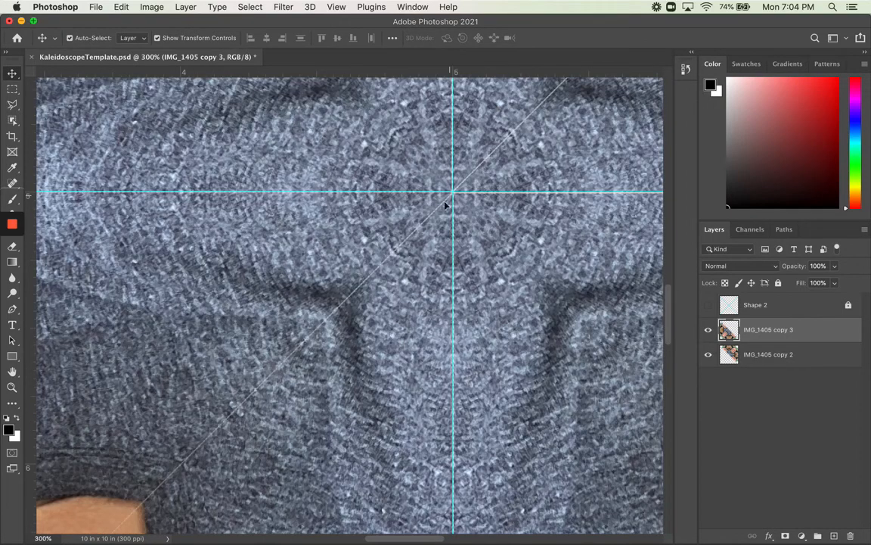
scroll(457, 188, up, 4)
scroll(457, 187, right, 4)
scroll(403, 276, left, 1)
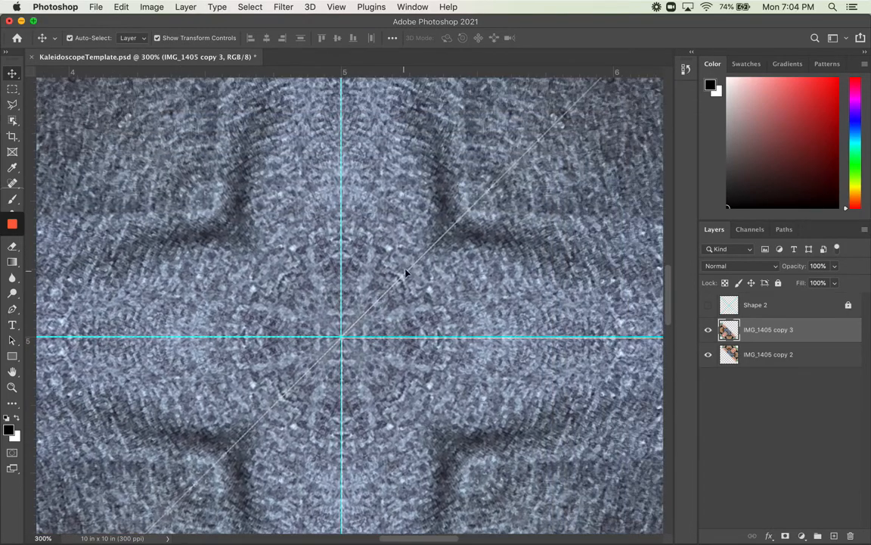
key(super+minus)
key(super+minus)
key(super+minus)
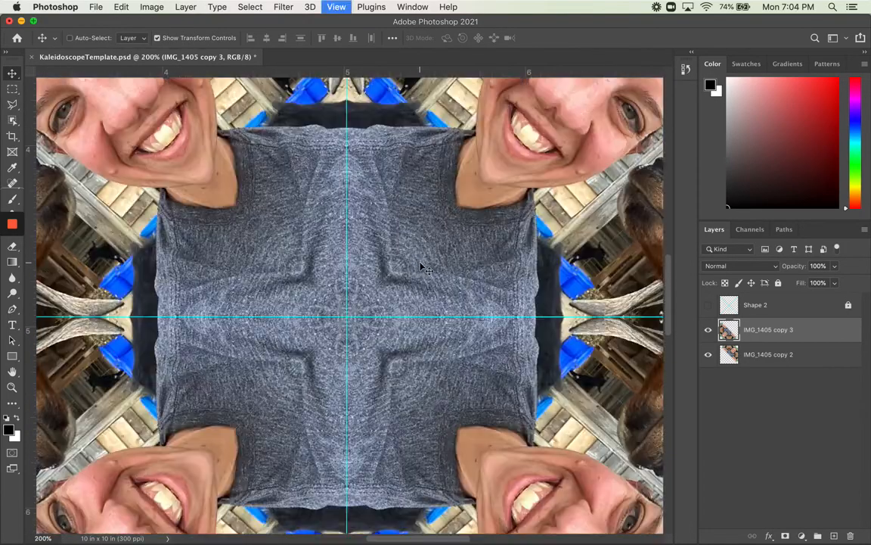
key(super+plus)
key(super+plus)
key(super+plus)
key(super+plus)
key(super+plus)
key(super+plus)
key(super+plus)
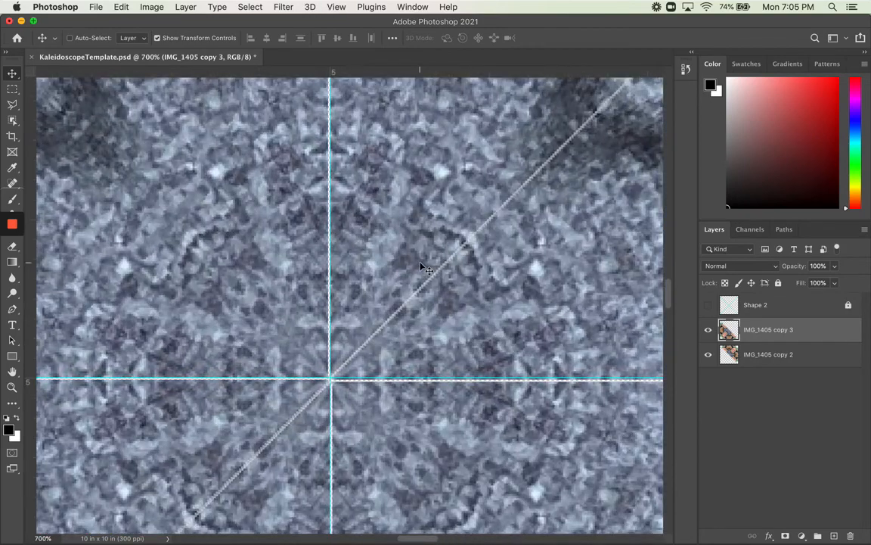
key(super+minus)
key(super+minus)
key(super+minus)
key(super+minus)
key(super+minus)
key(super+minus)
key(super+minus)
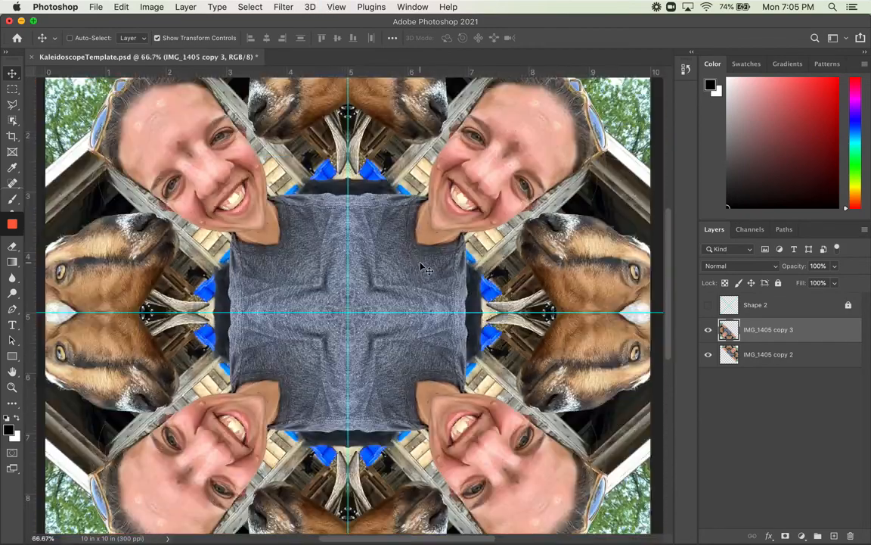
- Try nudging the lower-left half, IMG_1405 copy 3, right and left while checking the vertical seam between the lower goat heads
key(super)
scroll(413, 350, down, 6)
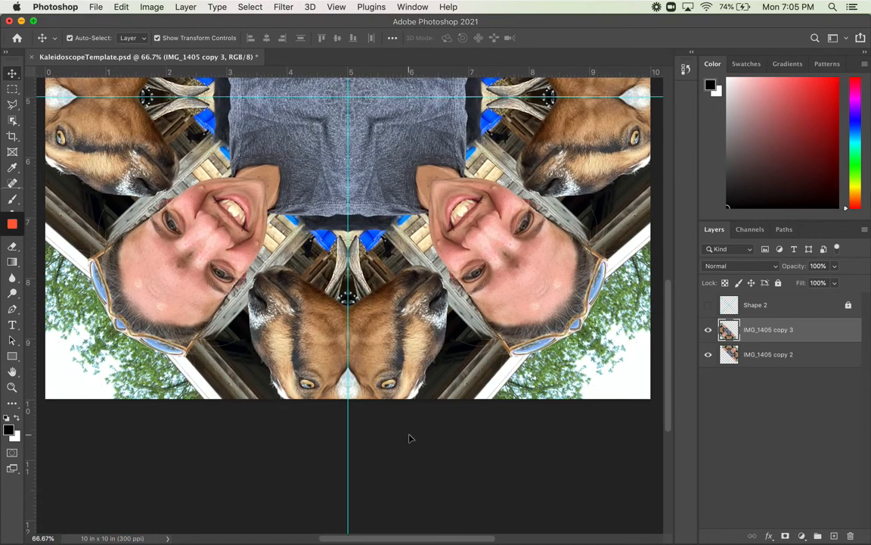
key(super+plus)
key(super+plus)
key(super+plus)
key(super+plus)
key(super+plus)
key(super+plus)
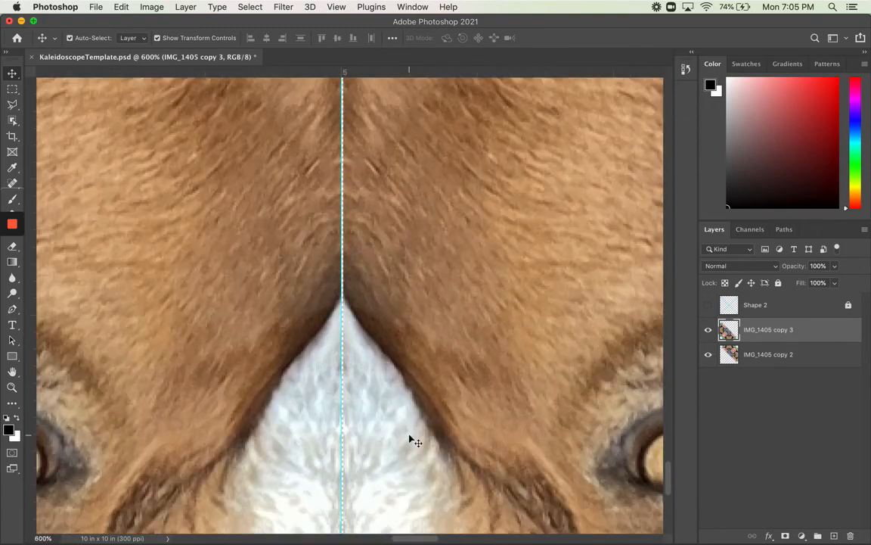
key(Right)
key(Left)
key(Left)
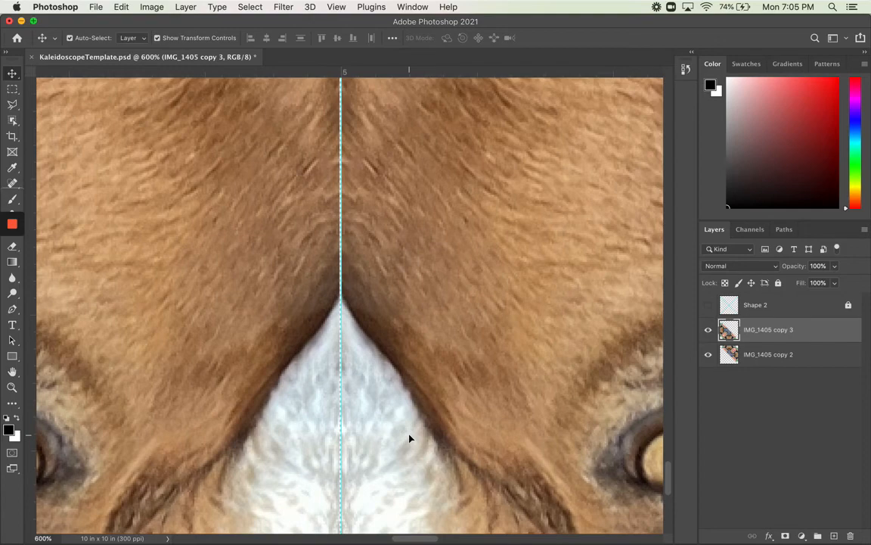
key(Right)
key(super+minus)
key(super+minus)
key(super+minus)
key(super+minus)
key(super+minus)
key(super+minus)
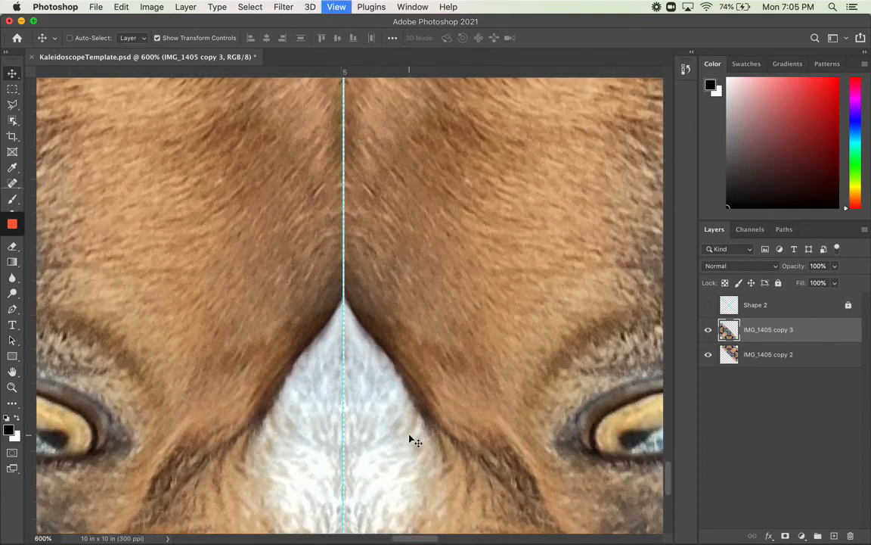
key(super+minus)
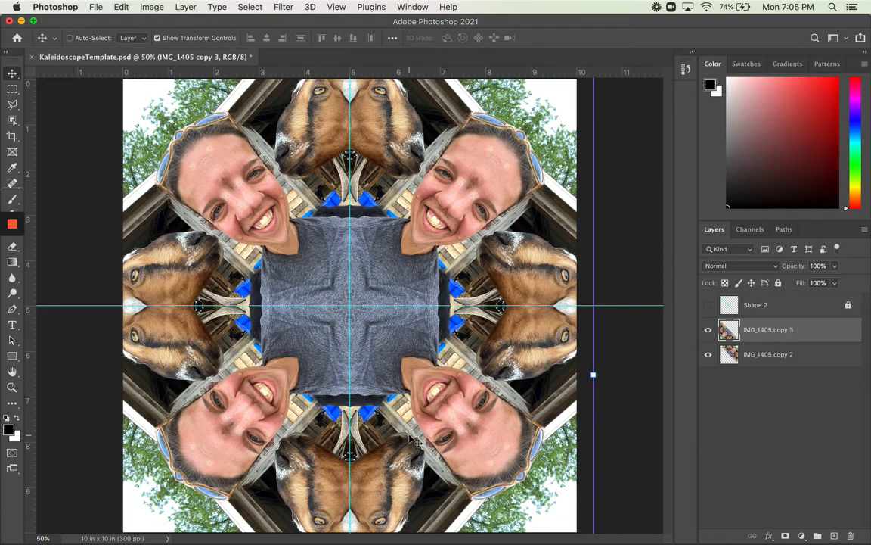
- Check the full pattern with and without the Shape 2 lines, leave them hidden, and clear all guides
key(super)
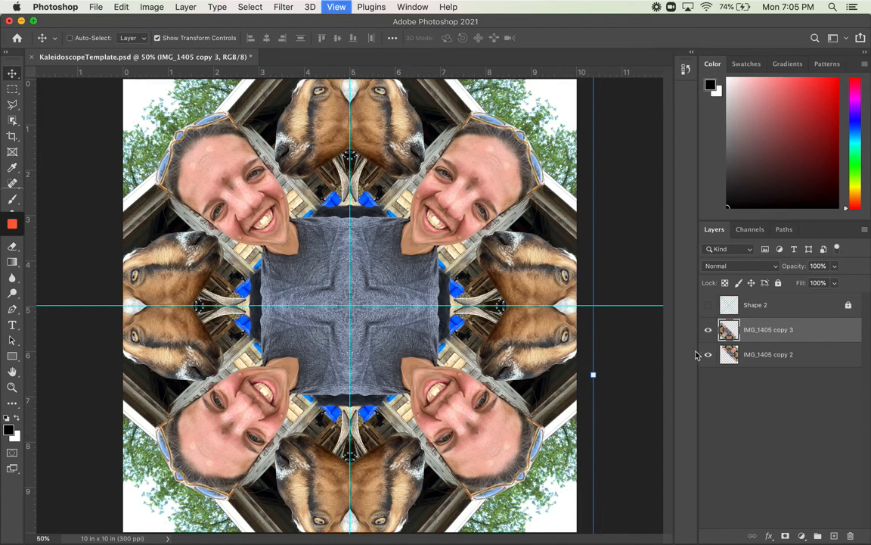
key(super+minus)
click(707, 304)
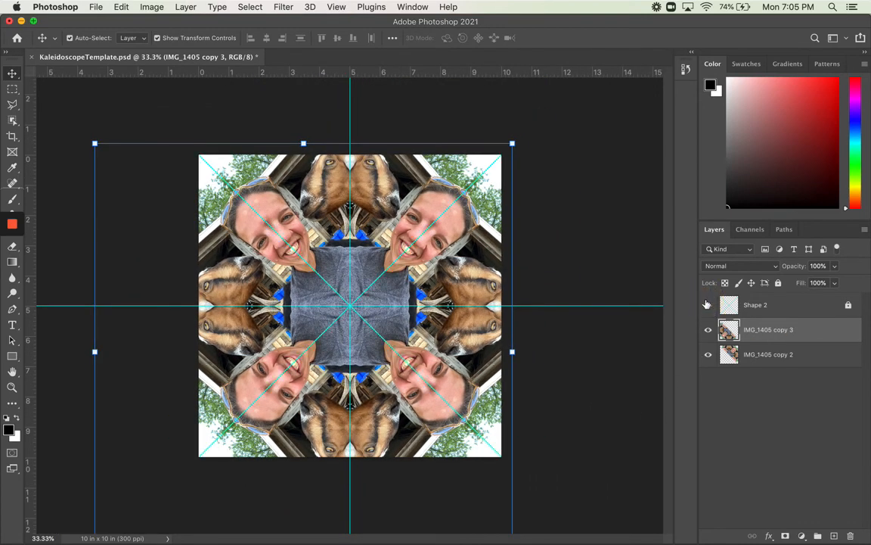
click(707, 304)
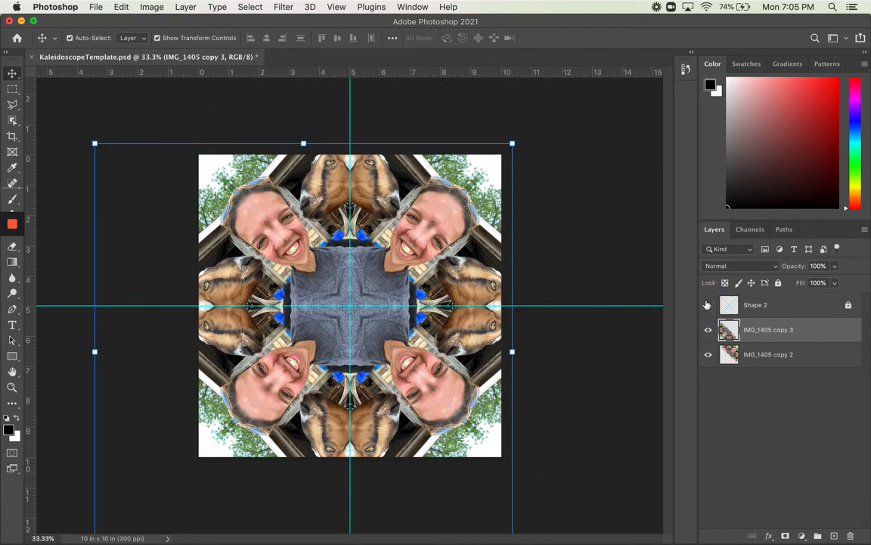
click(759, 304)
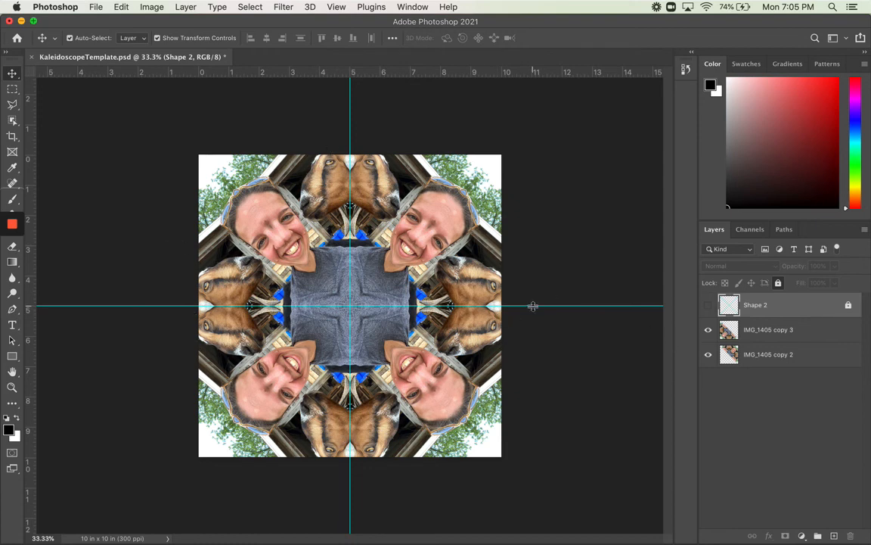
click(335, 7)
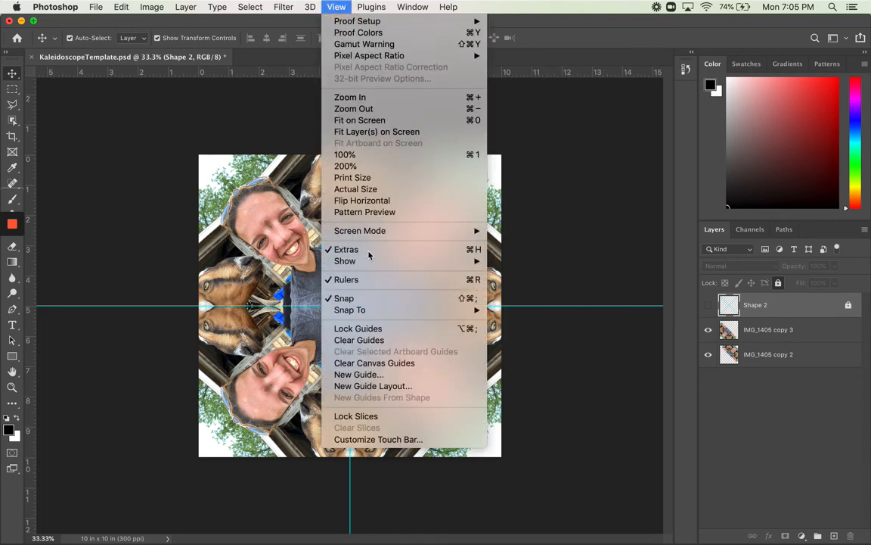
click(386, 343)
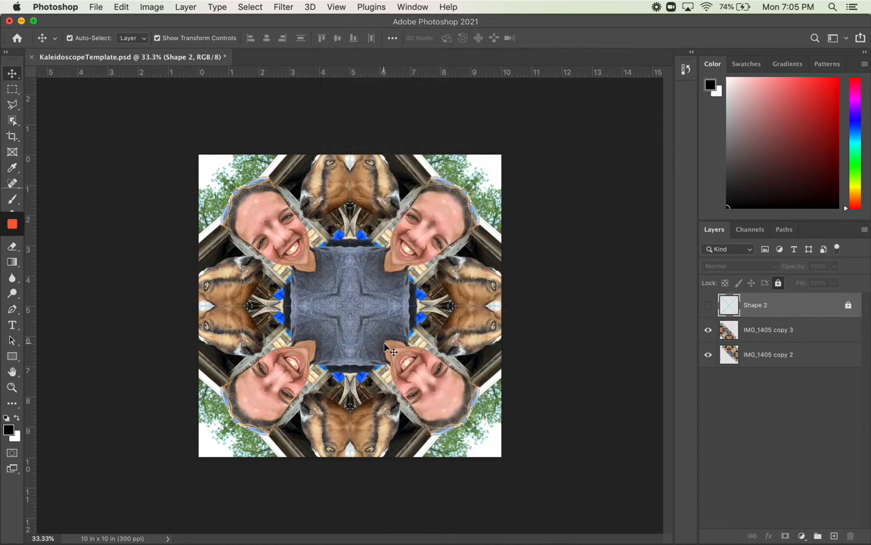